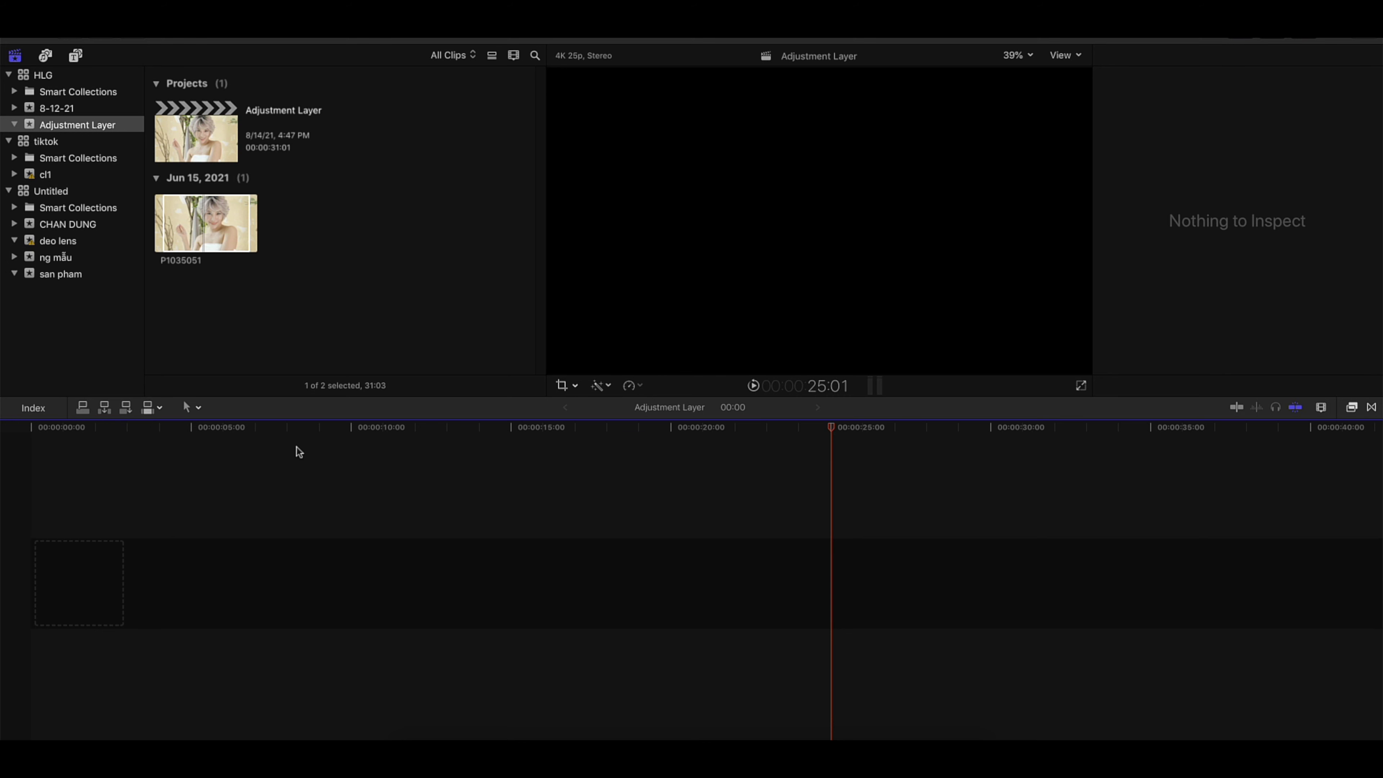
Rewind the playhead to 00:00 and preview the P1035051 portrait clip in the viewer.
left_click_drag(299, 444, 15, 507)
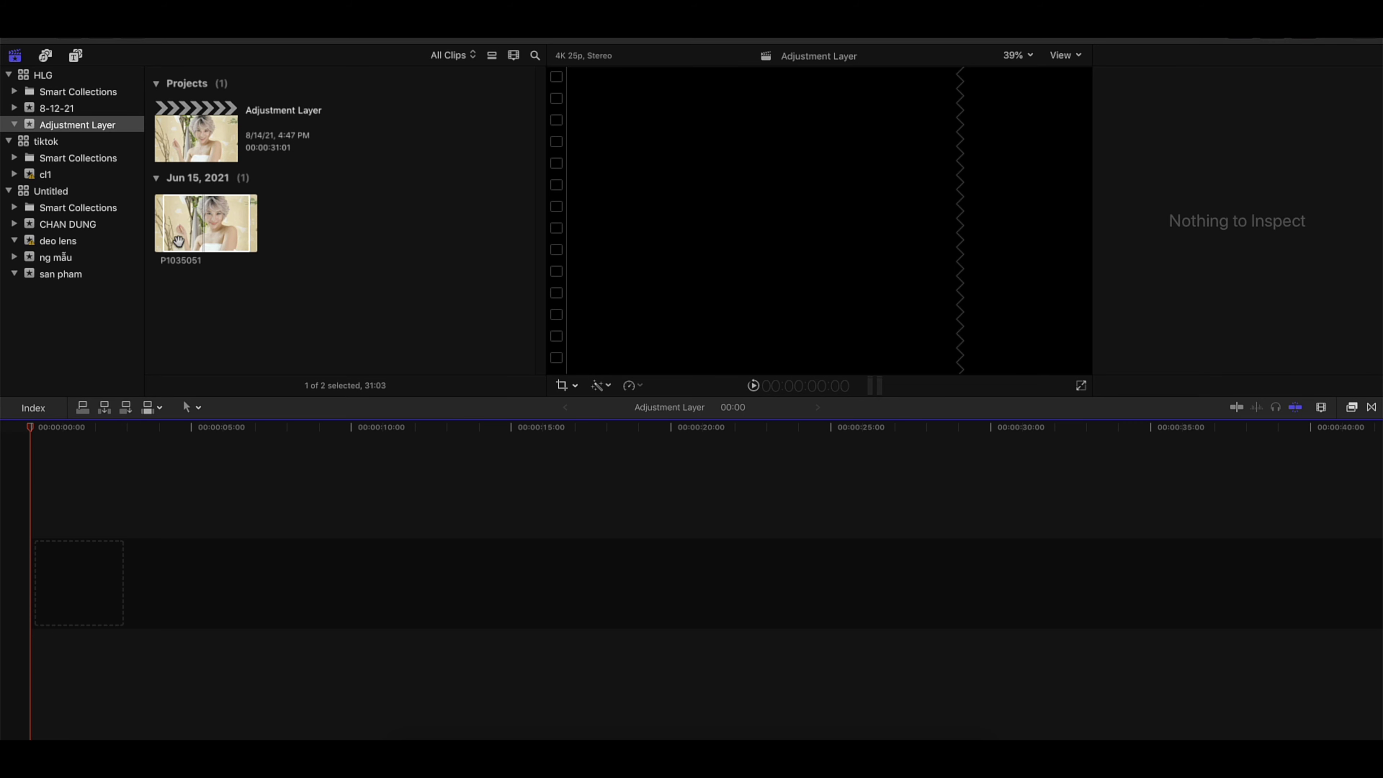
left_click(206, 221)
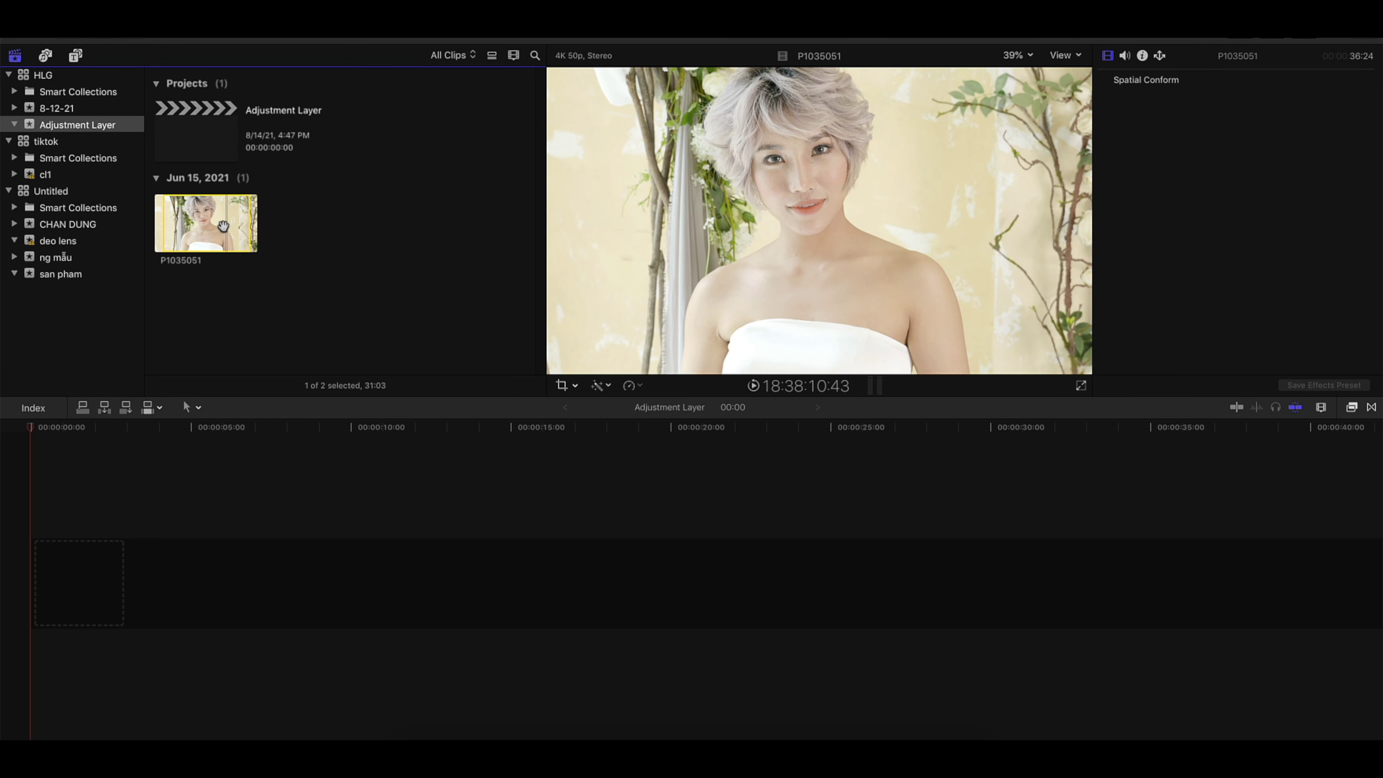
left_click(268, 115)
left_click(76, 56)
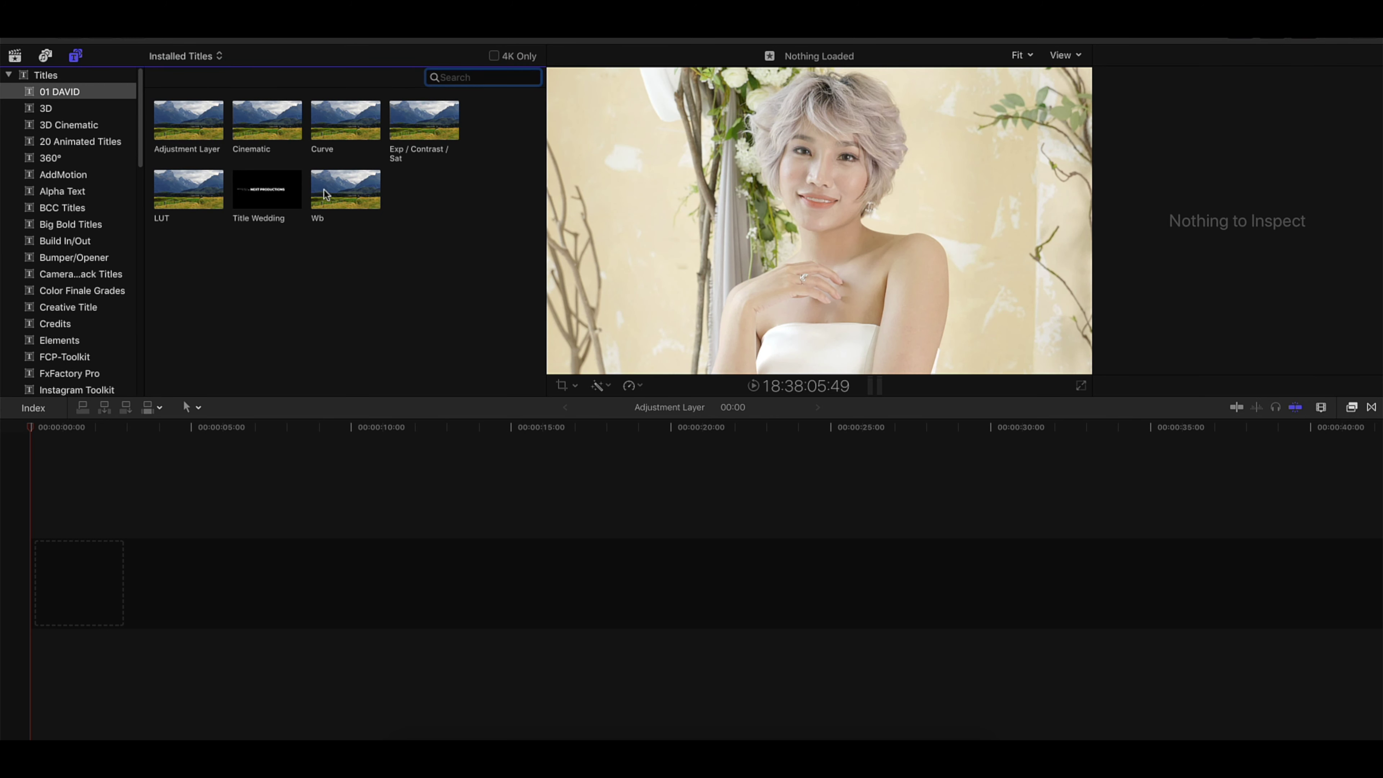
left_click(265, 201)
left_click(192, 213)
left_click(272, 128)
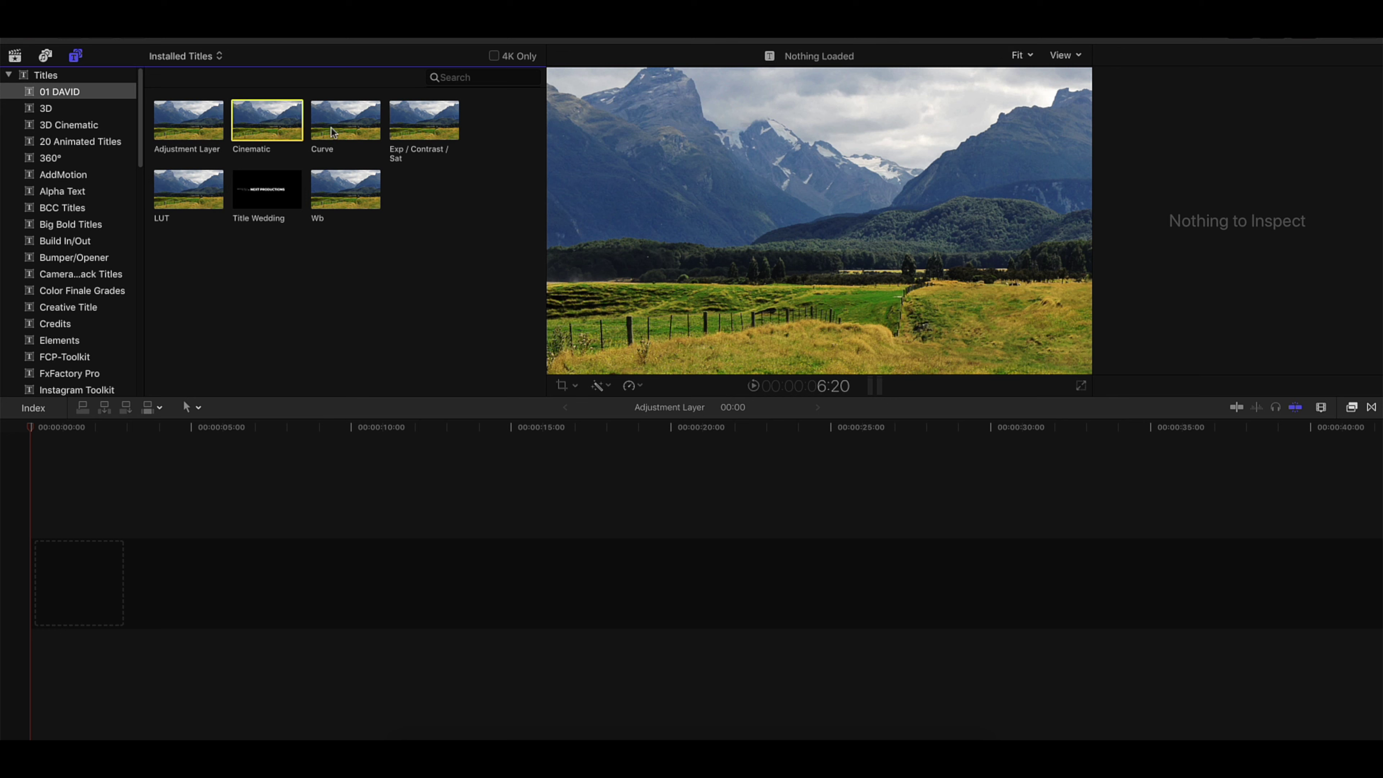
left_click(406, 130)
key("Left")
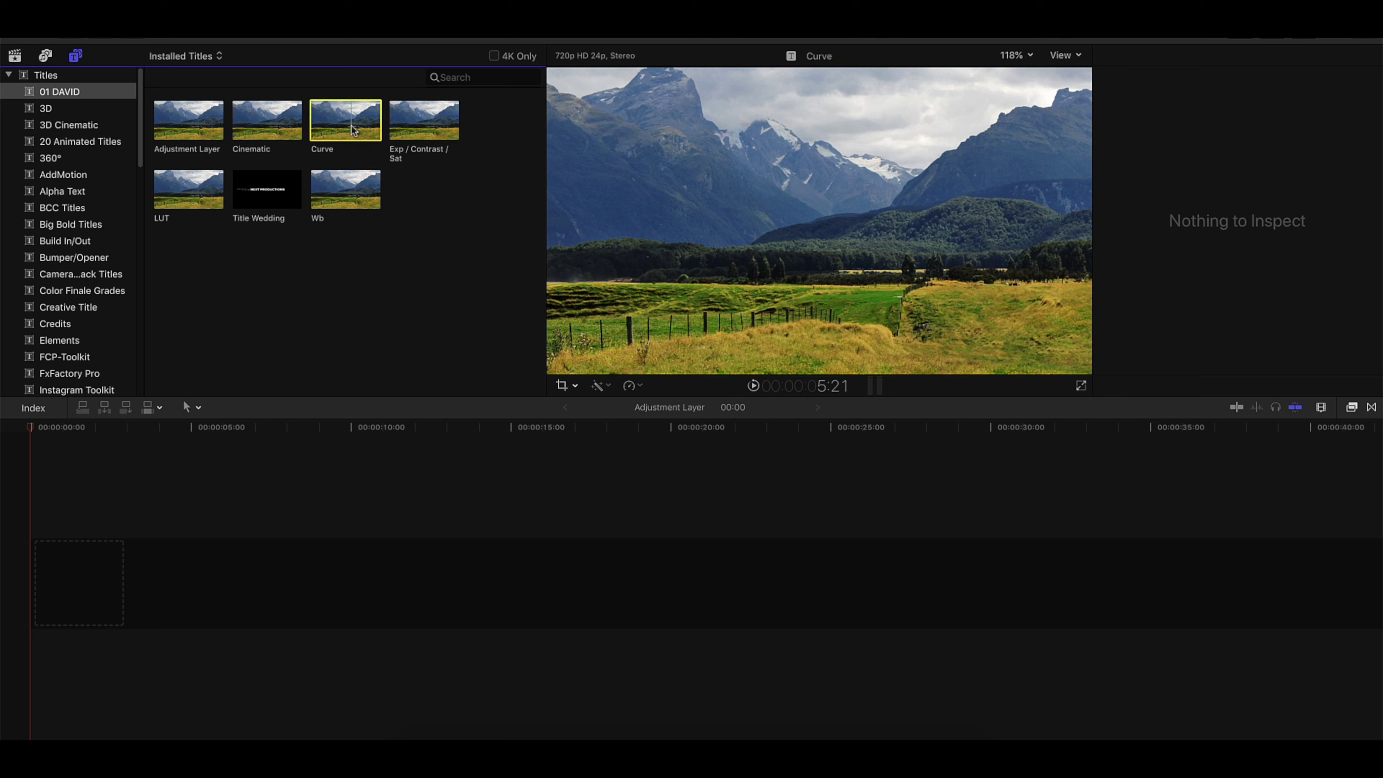
left_click(415, 131)
key("Down")
key("Up")
key("Left")
key("Left")
left_click(392, 127)
left_click(353, 188)
left_click(218, 201)
left_click(270, 125)
left_click(327, 126)
left_click(15, 56)
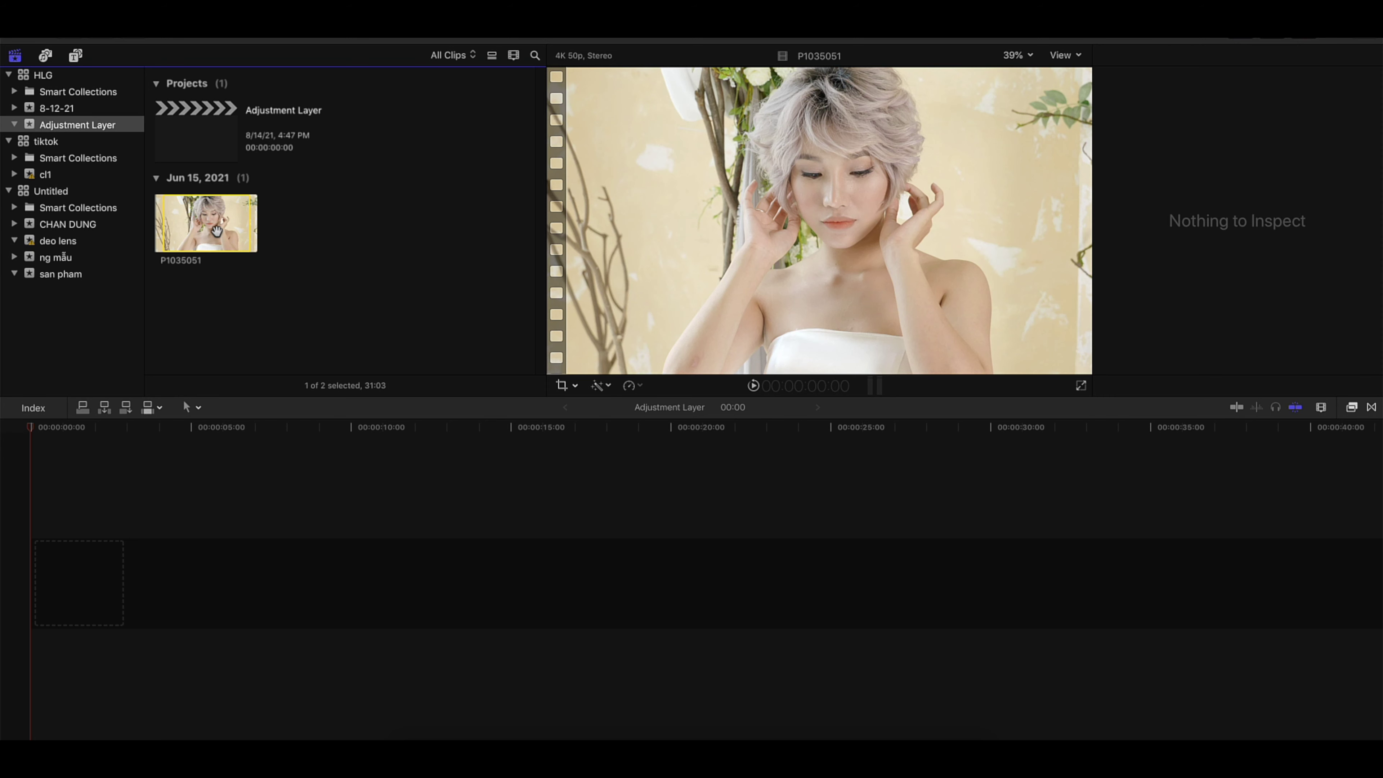
Add P1035051 to the Adjustment Layer project timeline and check its video and audio properties.
left_click(210, 151)
left_click_drag(205, 223, 63, 578)
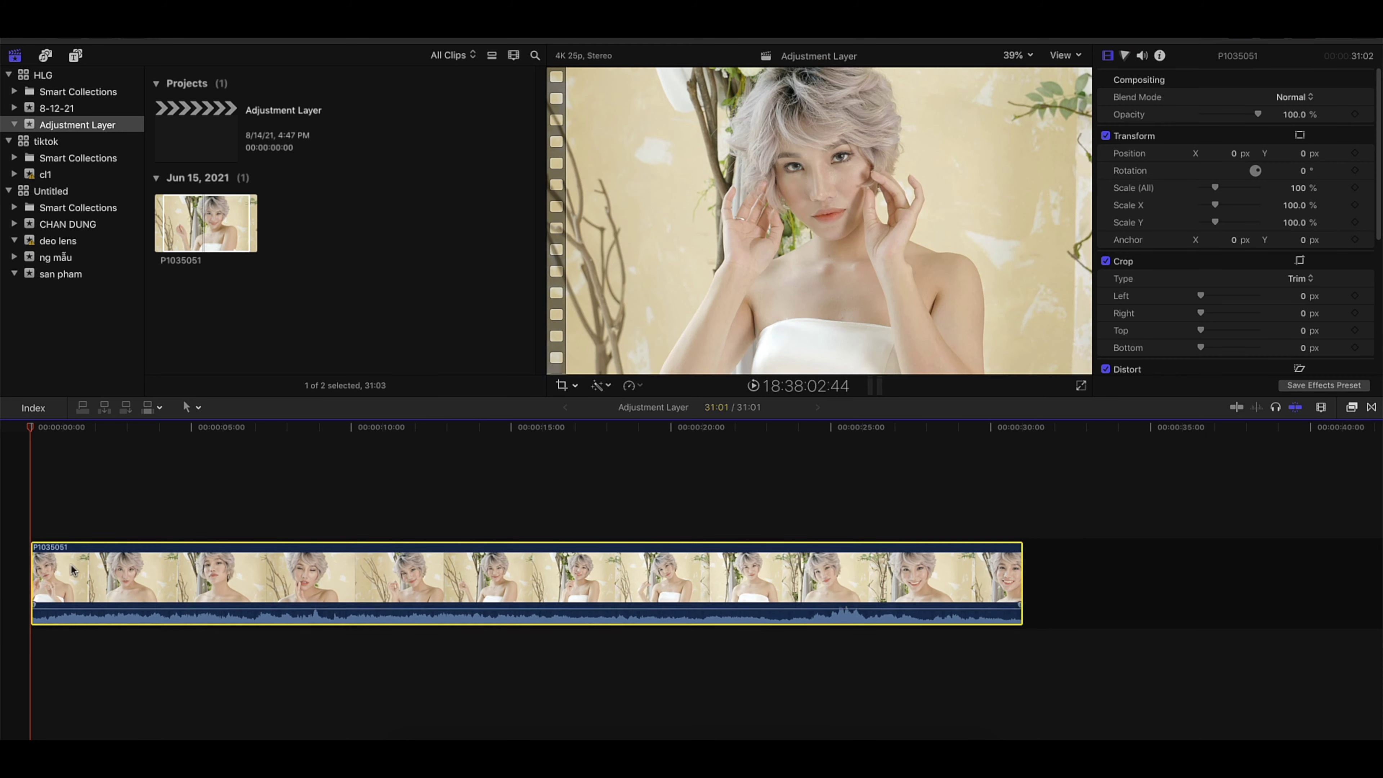
left_click(1146, 65)
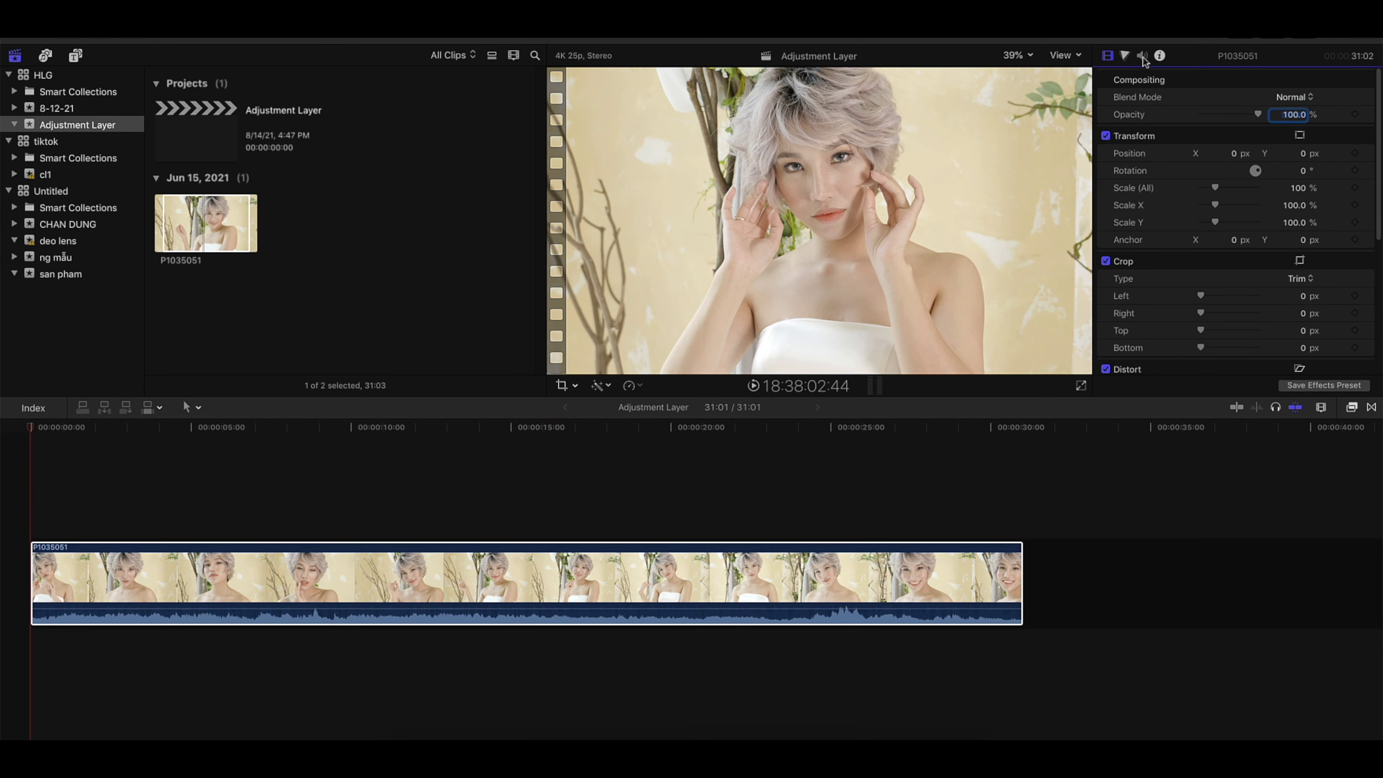
left_click(1143, 55)
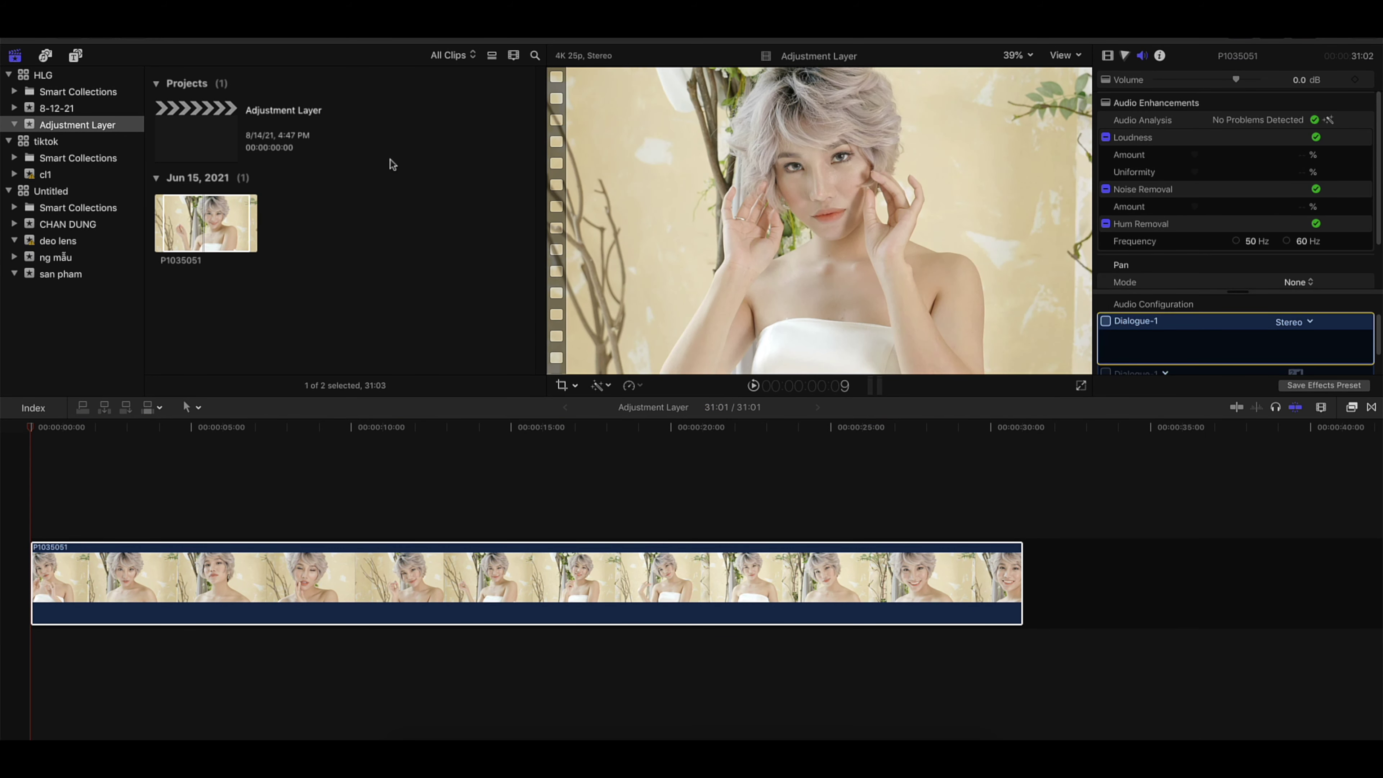
left_click(75, 56)
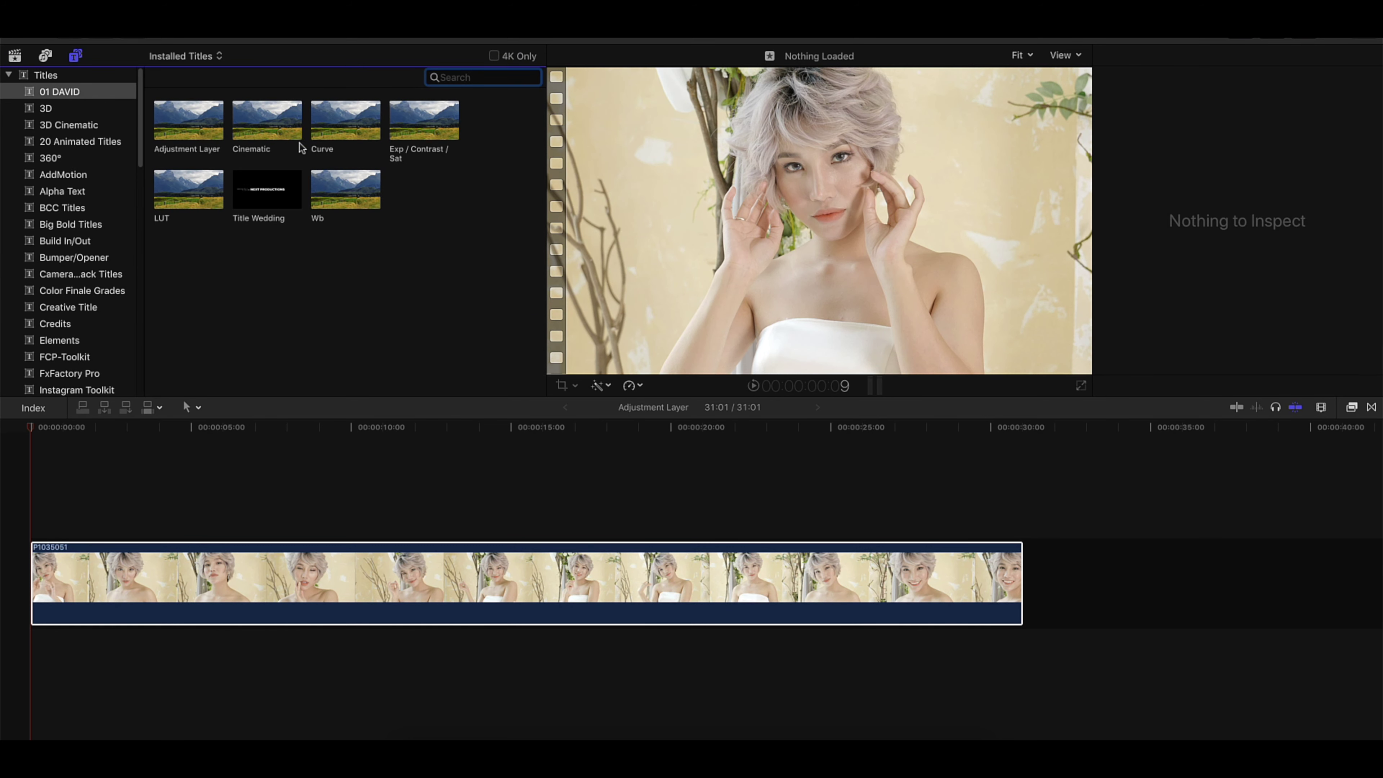
Compare the Exp / Contrast / Sat, Wb, LUT, Curve, Cinematic and Adjustment Layer titles, settling on Exp / Contrast / Sat.
left_click(421, 133)
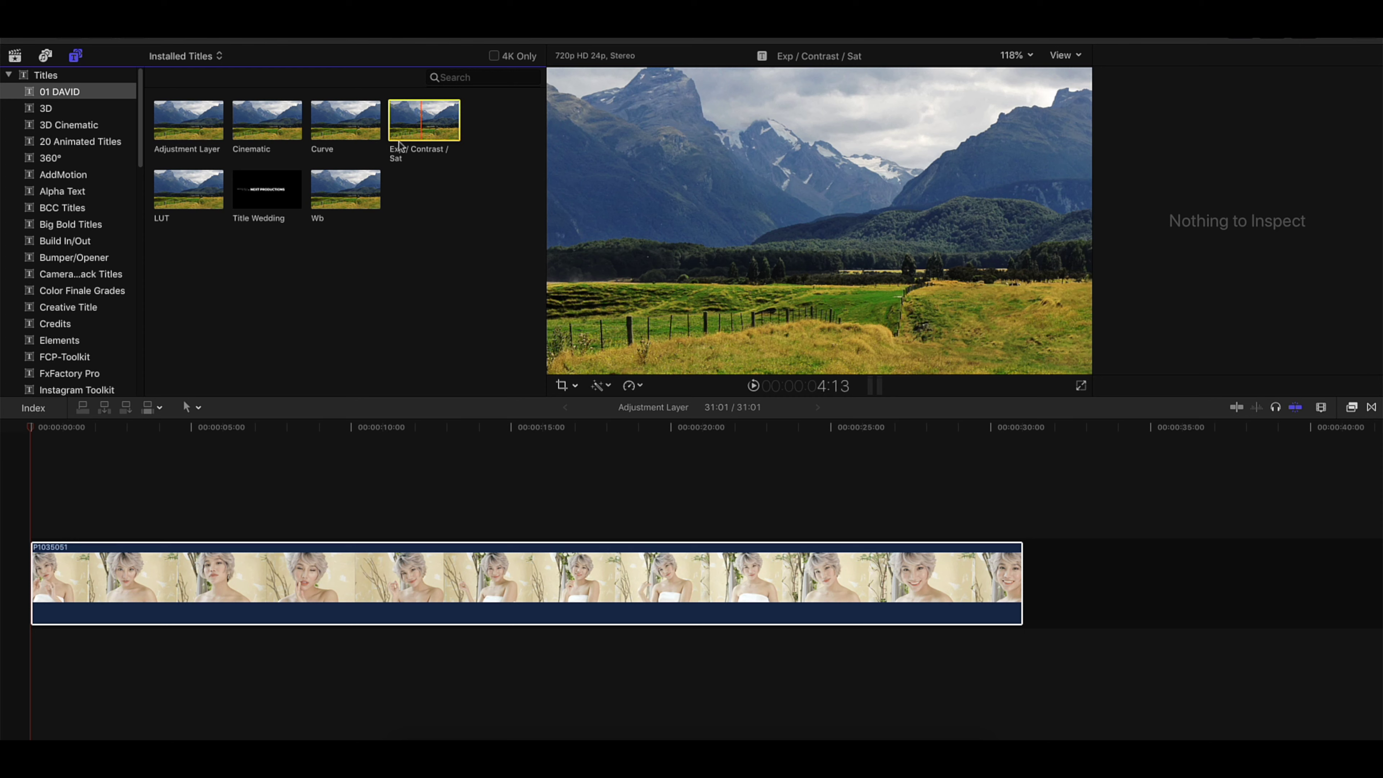
left_click(362, 180)
left_click(167, 207)
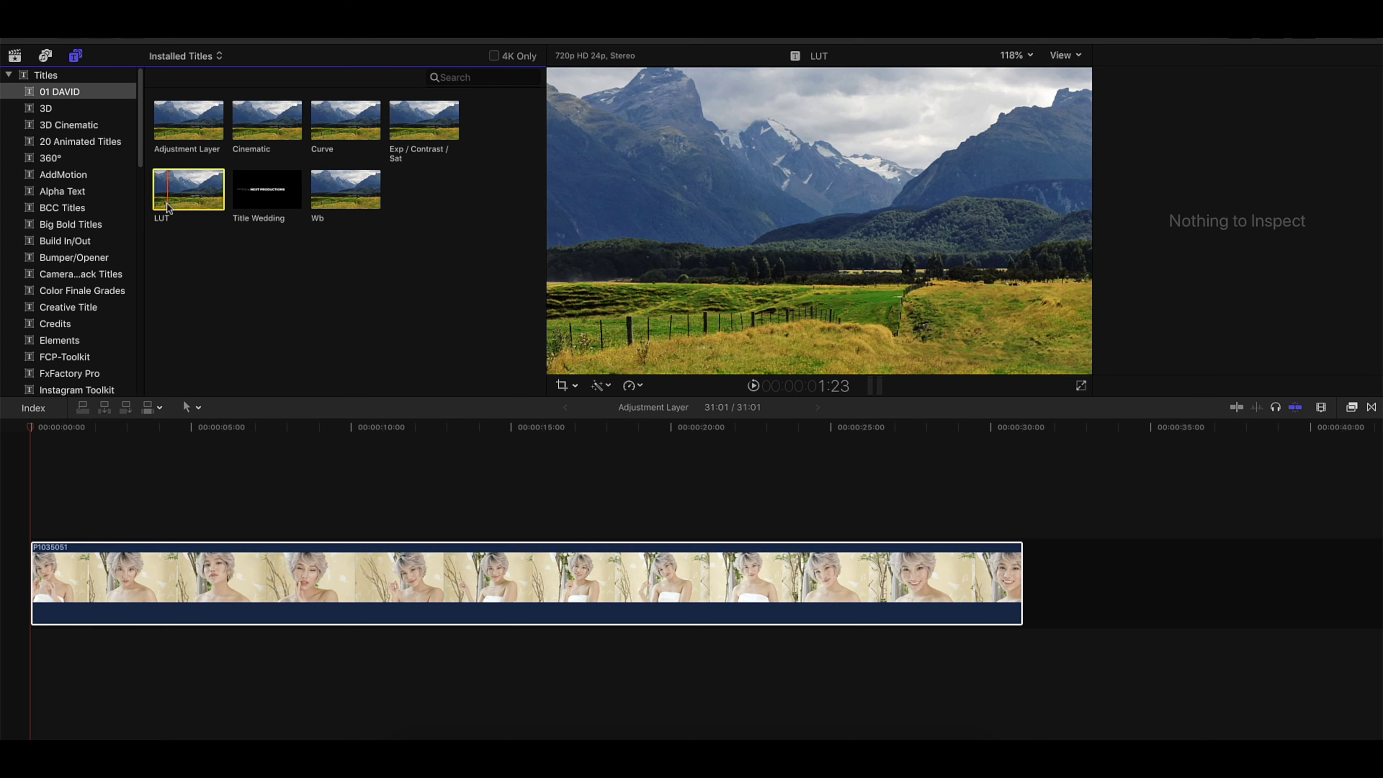
left_click(333, 129)
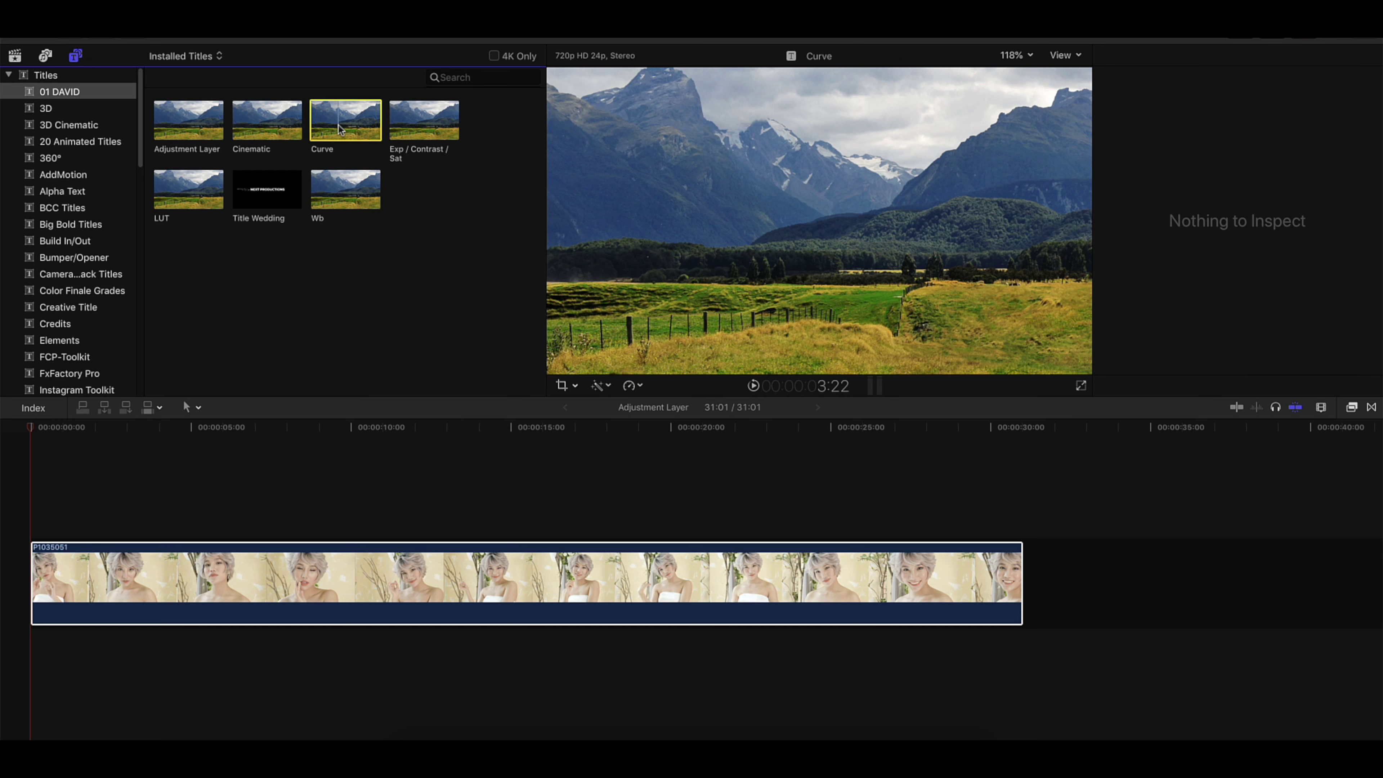
left_click(275, 129)
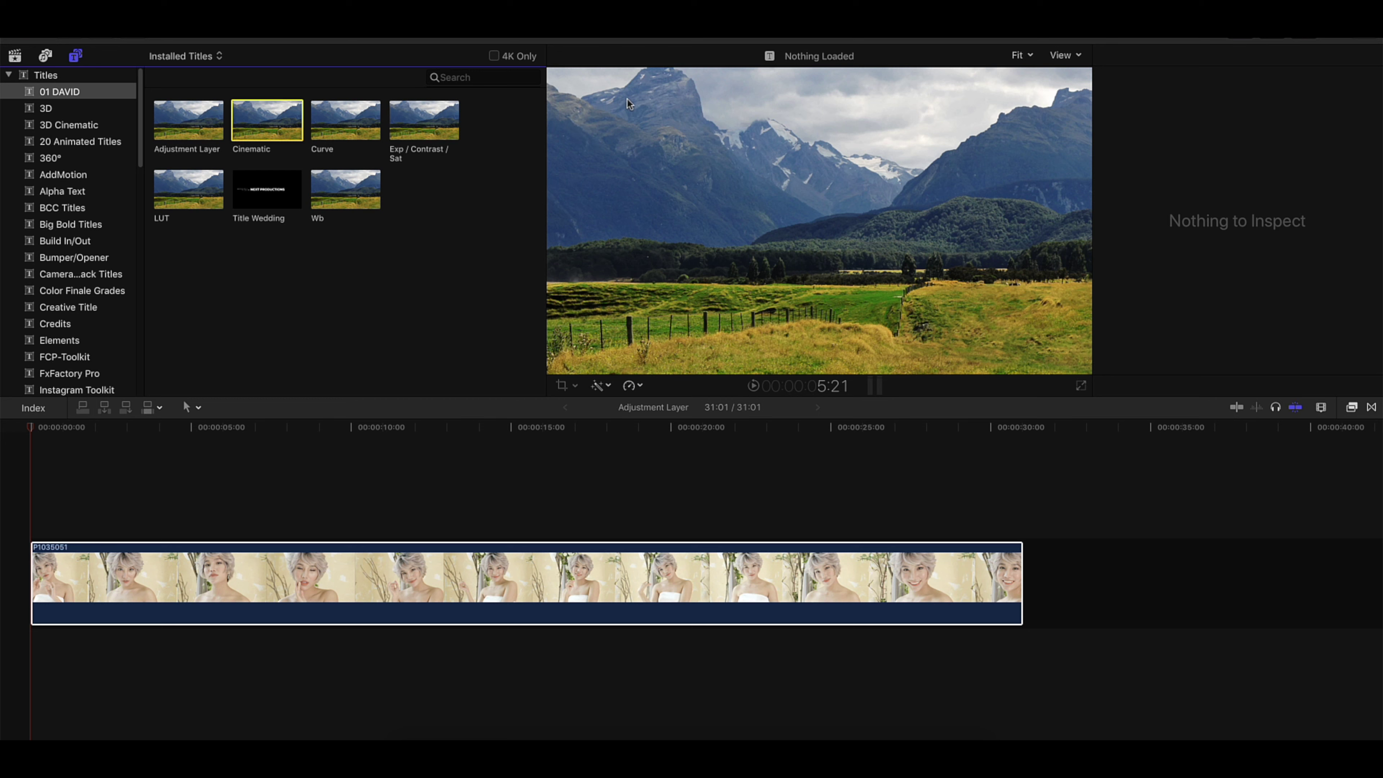
left_click(203, 140)
left_click(260, 140)
left_click(400, 129)
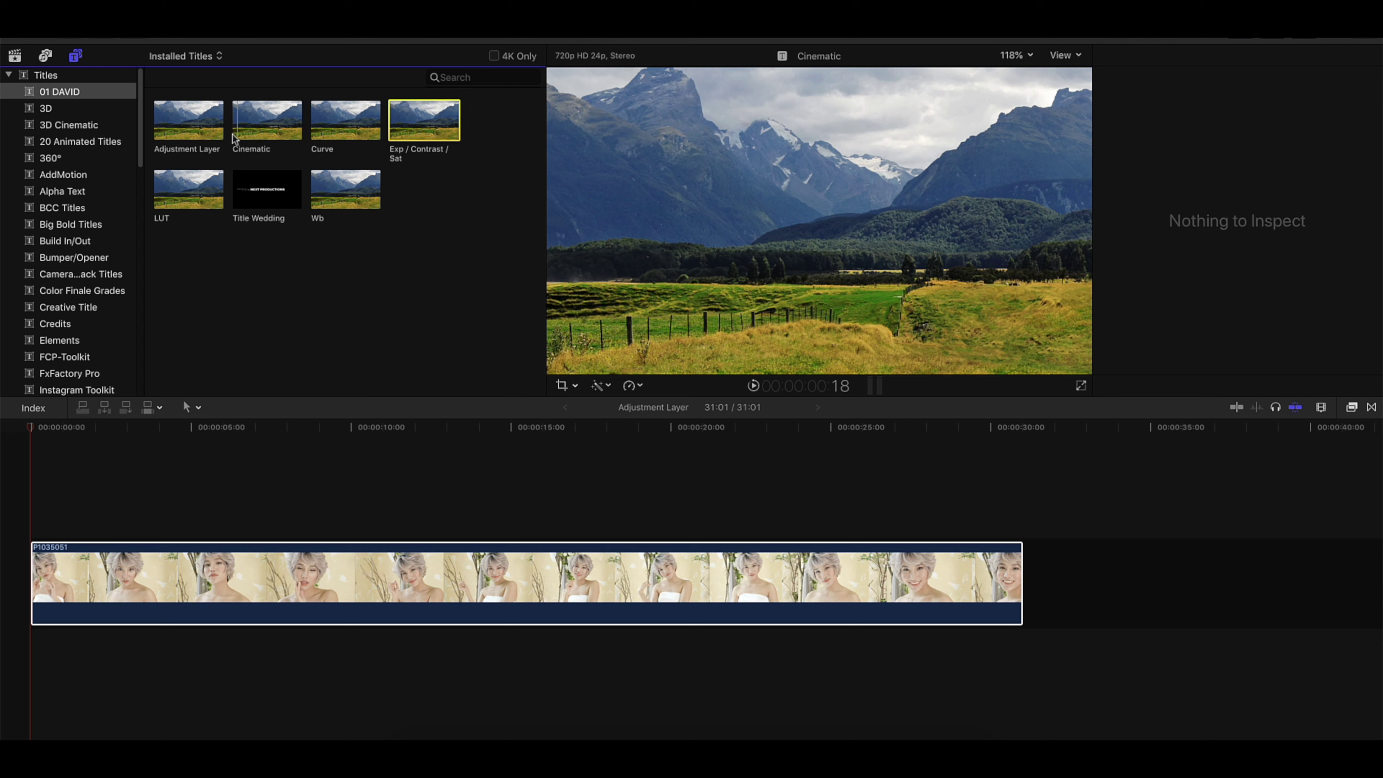
left_click(256, 130)
left_click(336, 130)
left_click(406, 131)
left_click(345, 190)
left_click(207, 206)
left_click(267, 126)
left_click(345, 126)
key("Right")
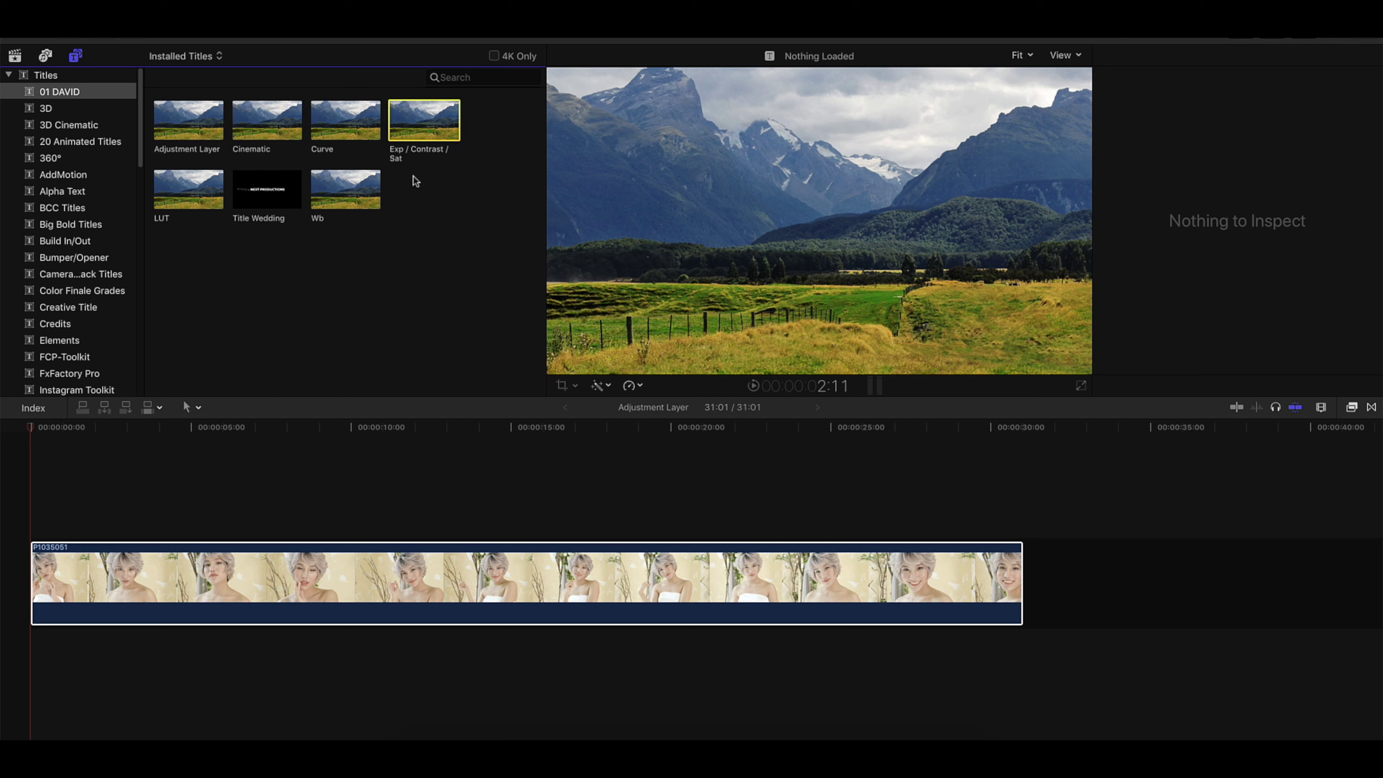
Connect the Exp / Contrast / Sat title above the clip's start and extend it to 31:01.
left_click_drag(353, 335, 108, 529)
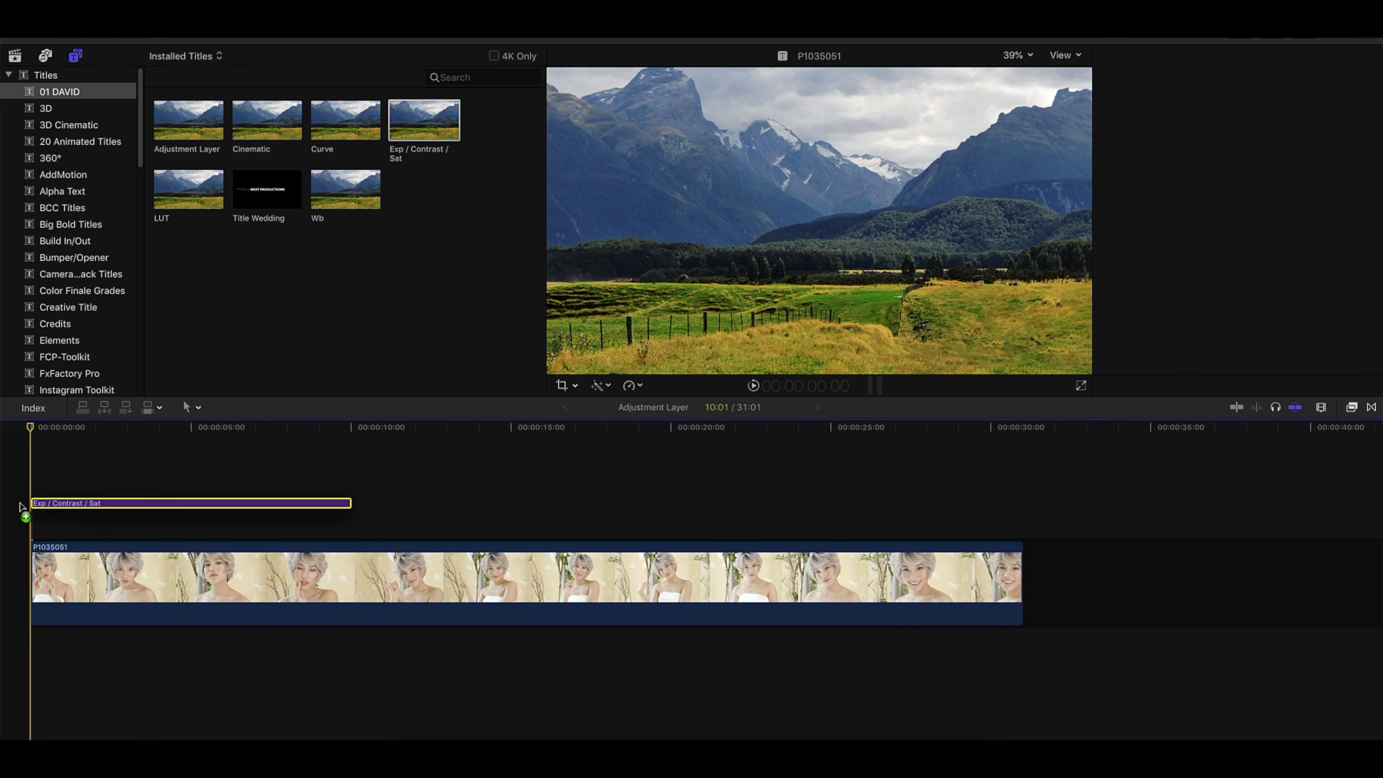
left_click_drag(348, 528, 1016, 521)
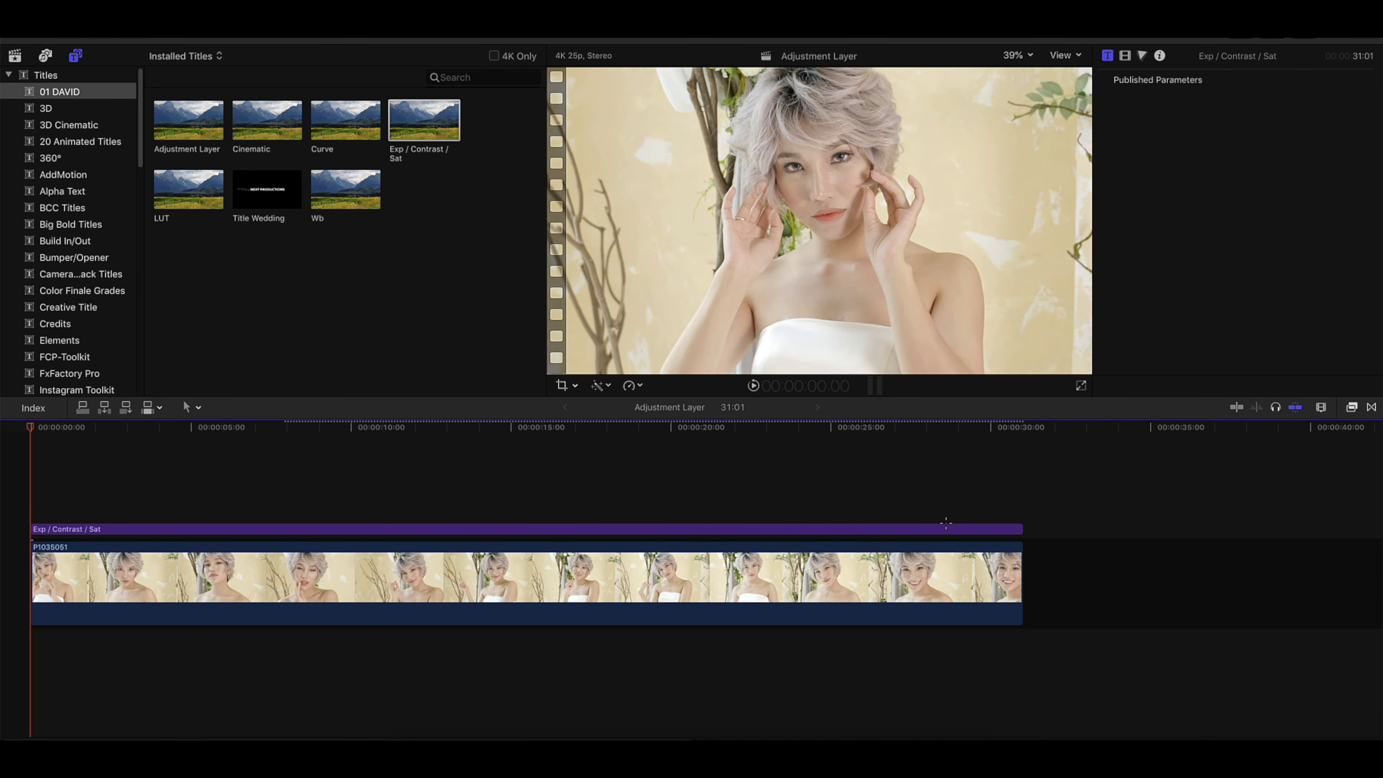
left_click(945, 530)
Review the graded clip from 21:12 toward its end and reselect the Exp / Contrast / Sat title.
left_click(940, 572)
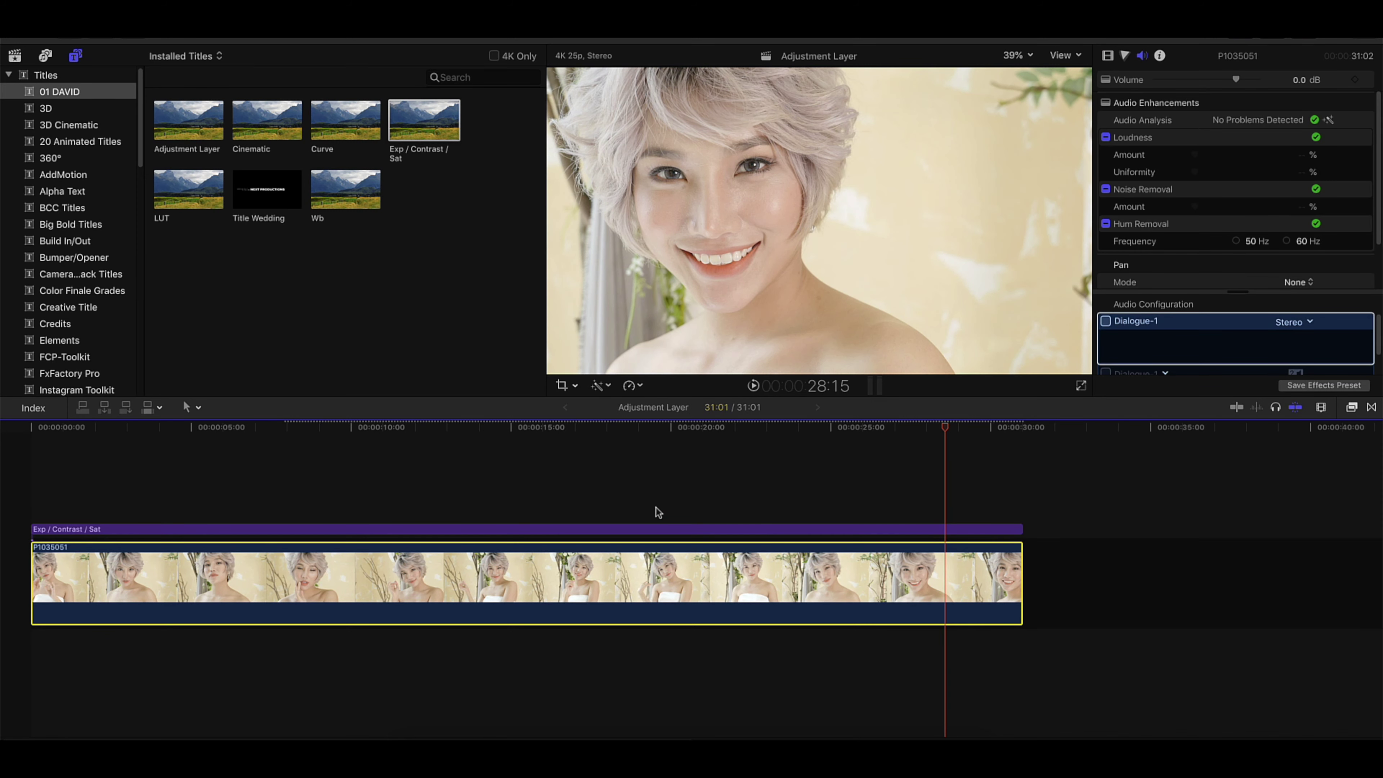
left_click(718, 426)
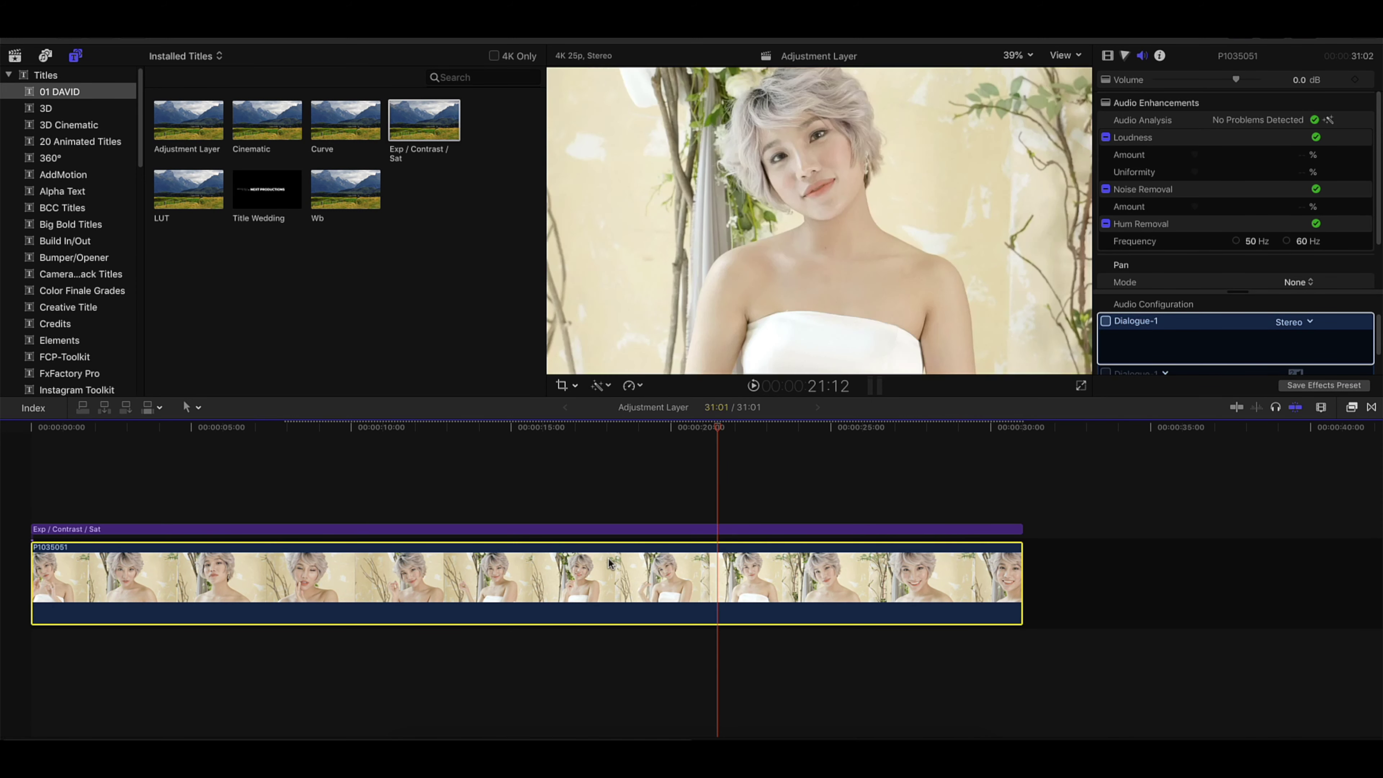
left_click_drag(717, 430, 934, 438)
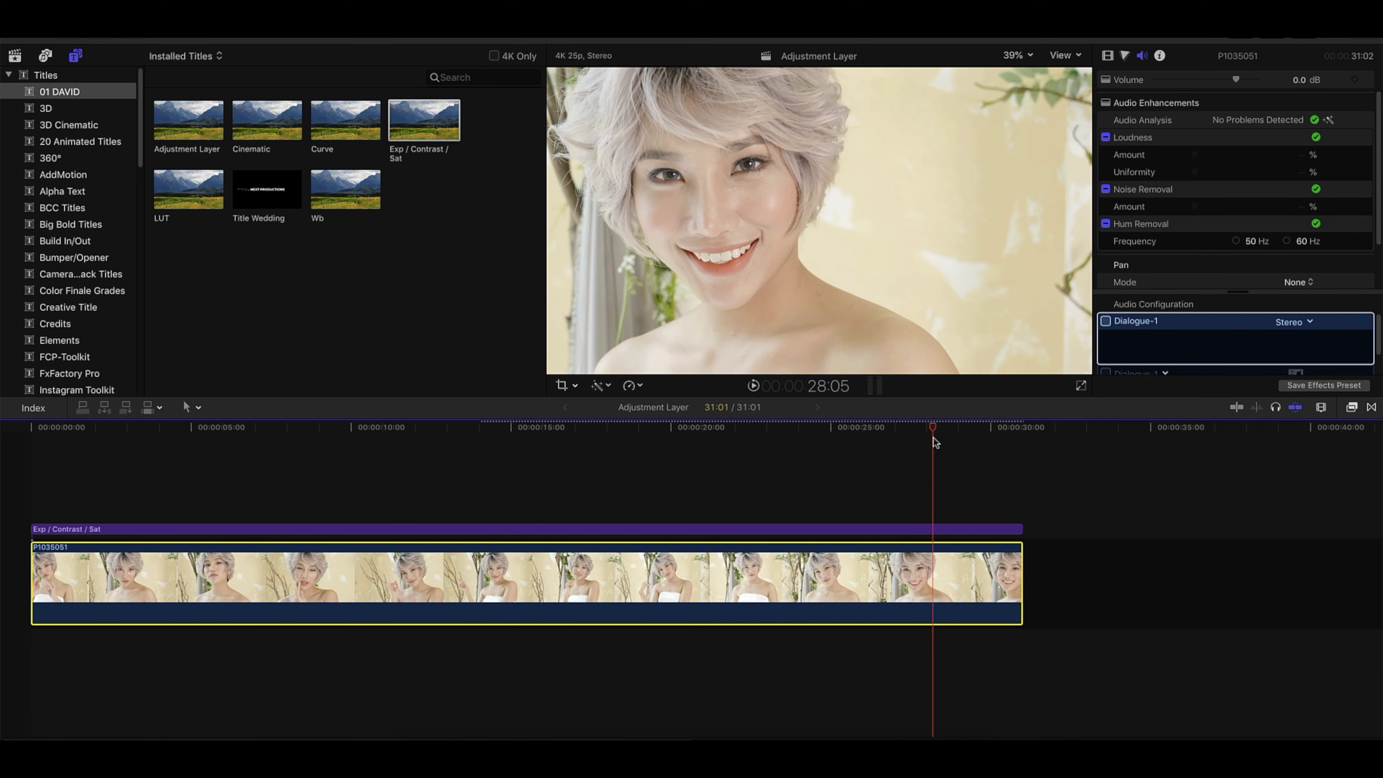
left_click(817, 527)
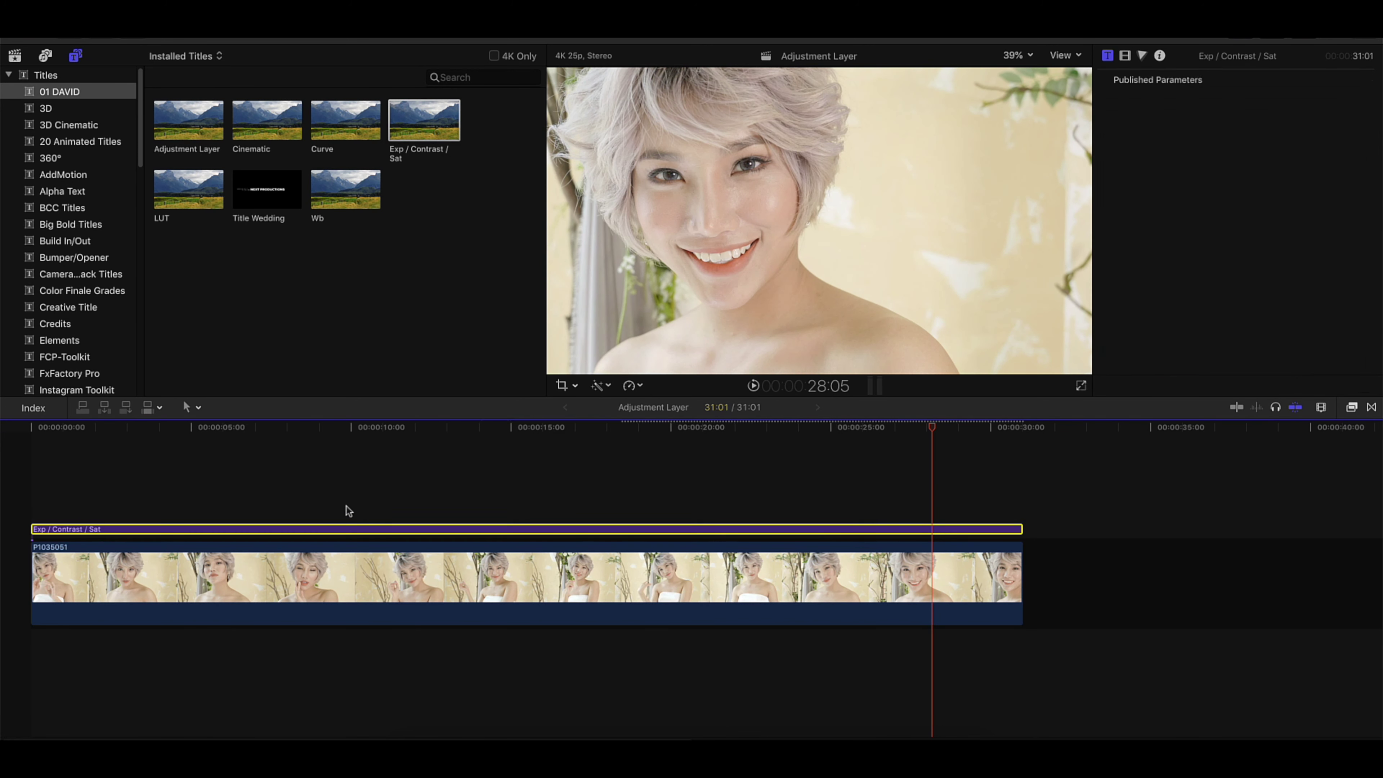
Stack the Wb title above Exp / Contrast / Sat across the full clip.
mouse_move(314, 192)
left_mouse_down()
mouse_move(343, 519)
mouse_move(1019, 513)
left_mouse_up()
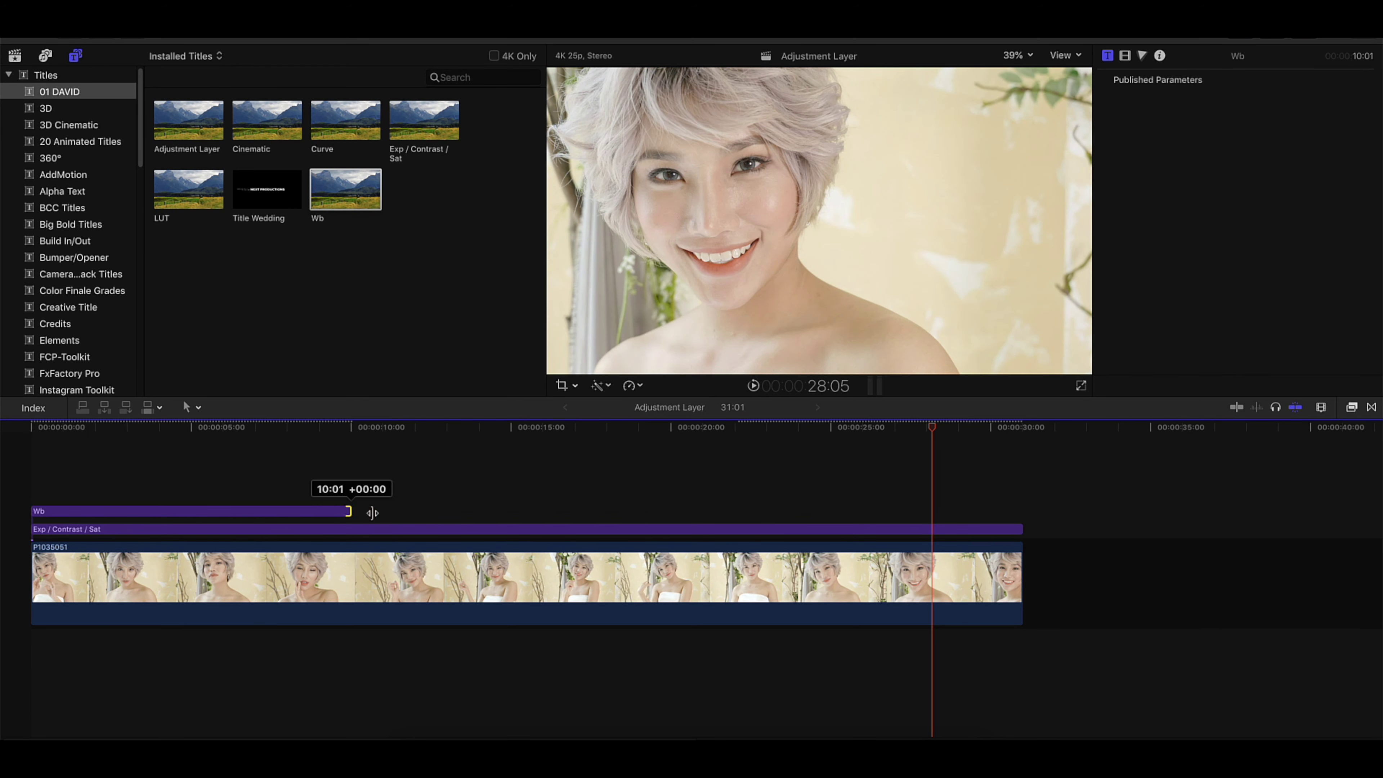
left_click(904, 530)
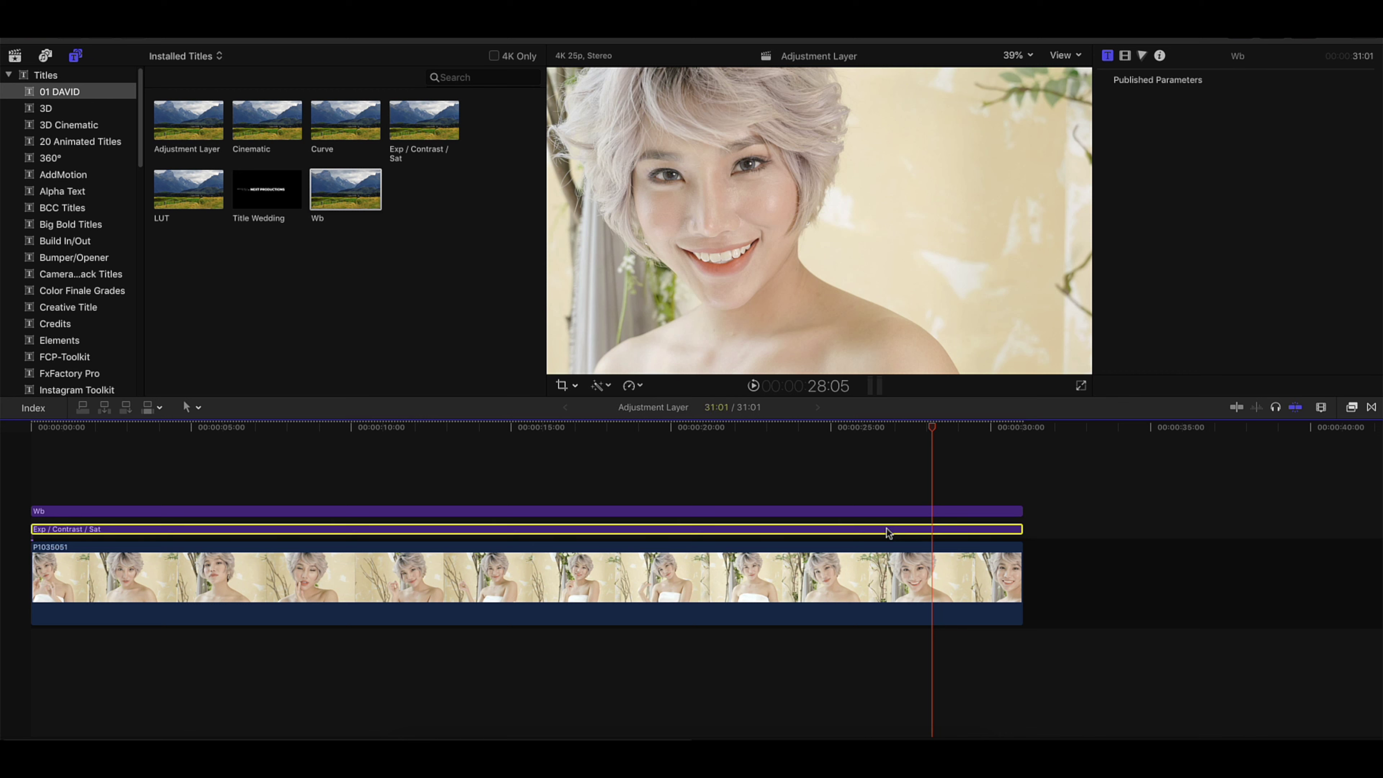
left_click(861, 531)
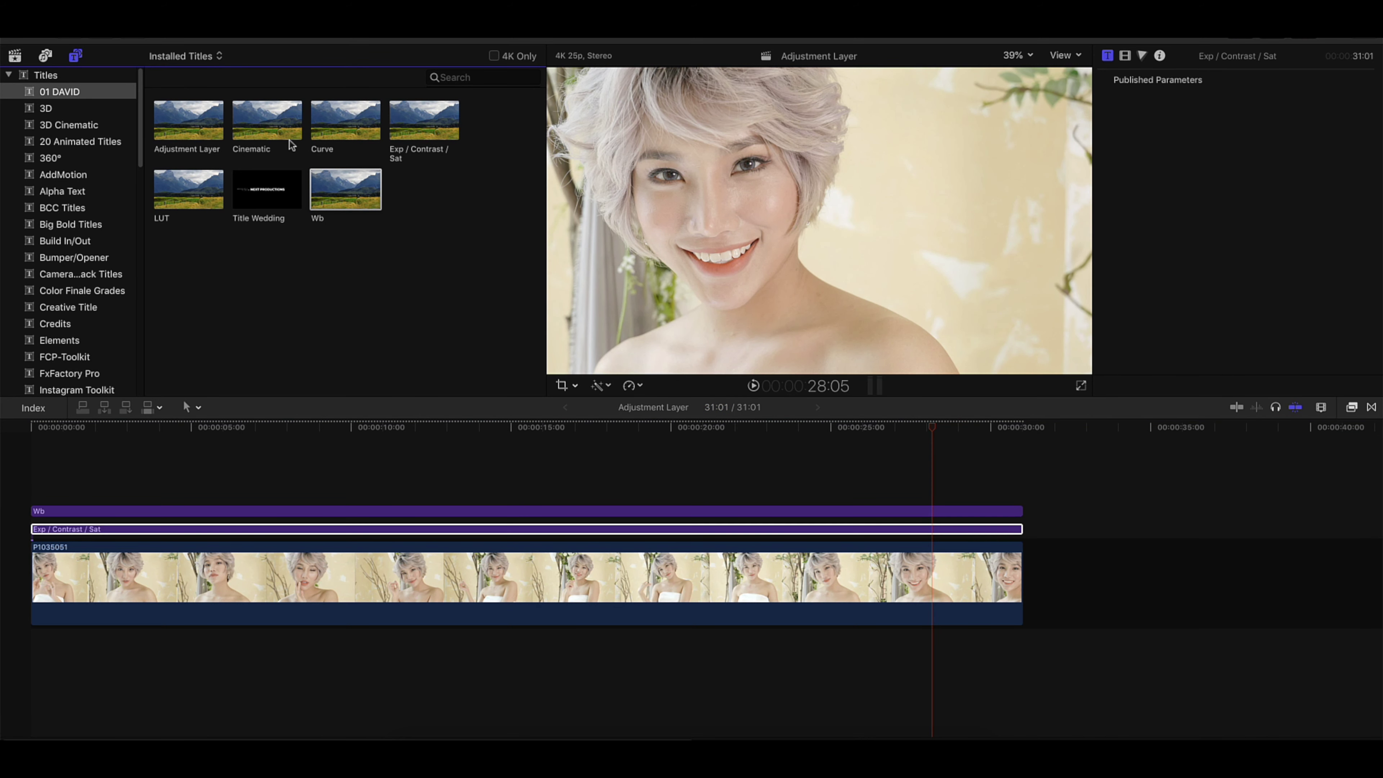
Add the LUT title above Wb and extend it to the full clip length.
left_click_drag(182, 199, 38, 490)
left_click_drag(349, 492, 1023, 493)
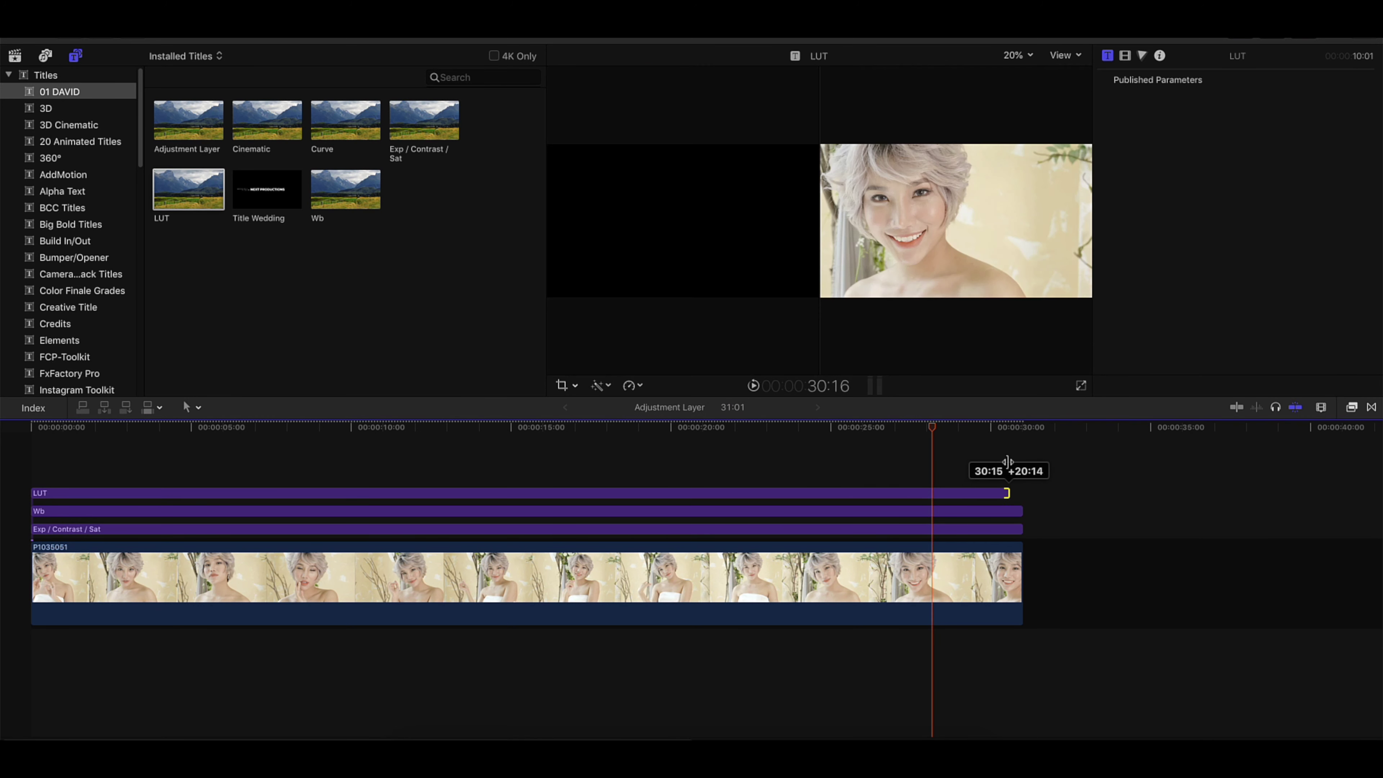
left_click(821, 512)
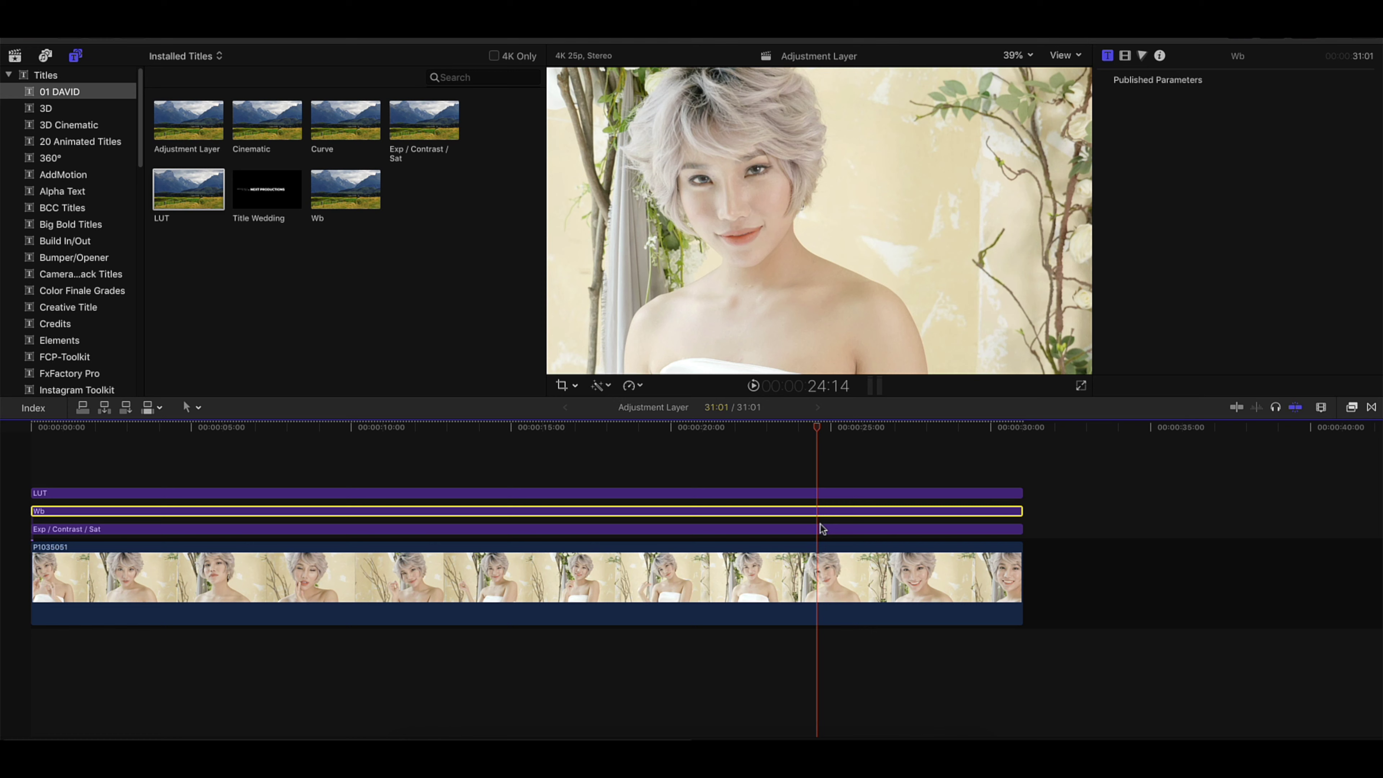
left_click(807, 495)
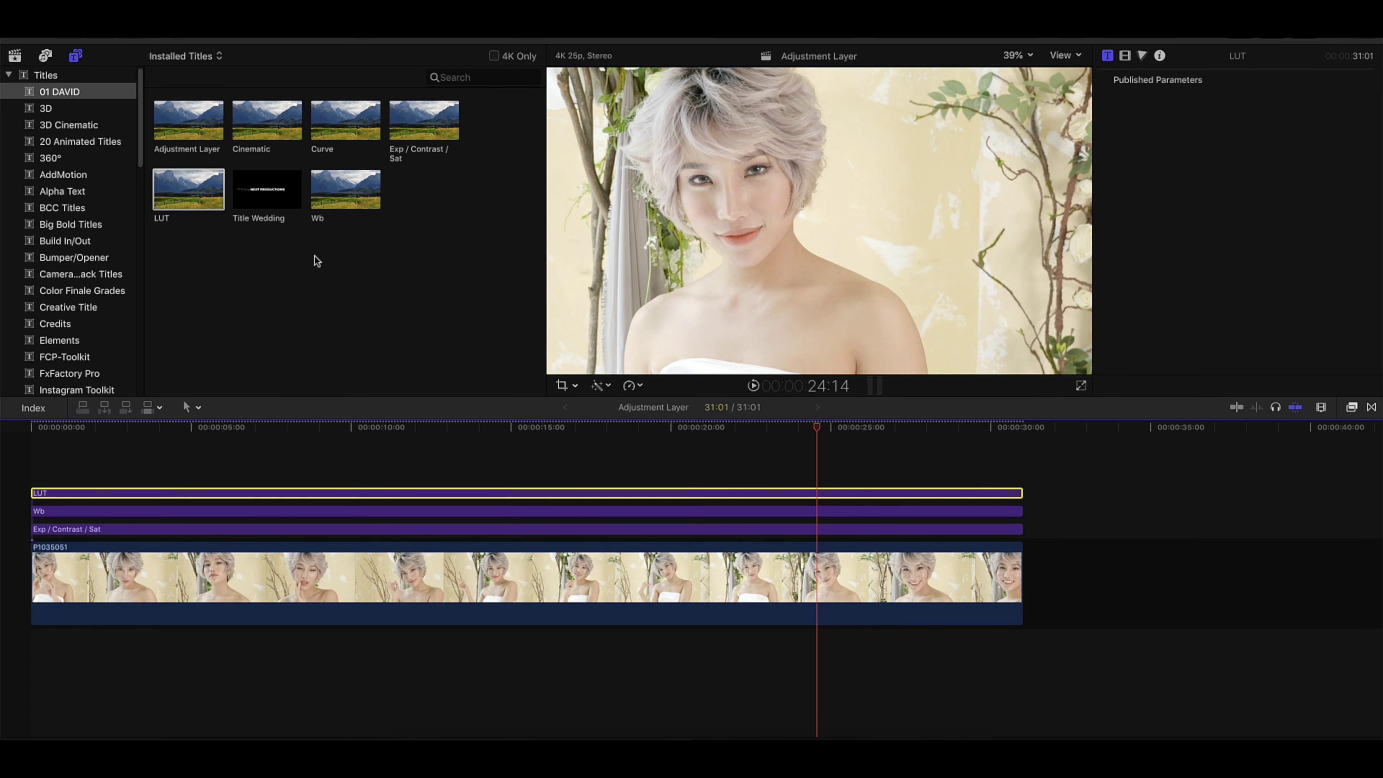
Add the Cinematic title above LUT, spanning the full 31:01 clip length.
left_click_drag(289, 138, 31, 467)
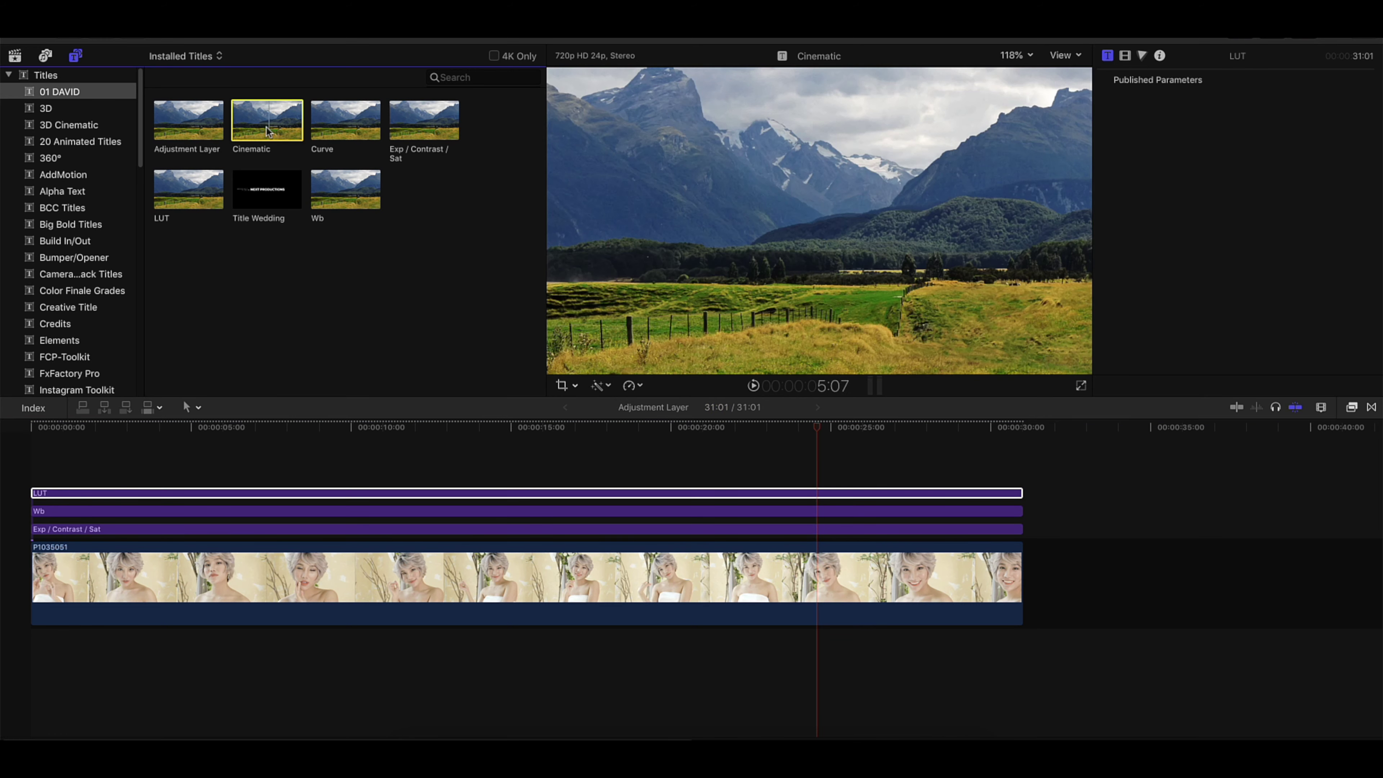
left_click_drag(351, 473, 1026, 489)
left_click(995, 477)
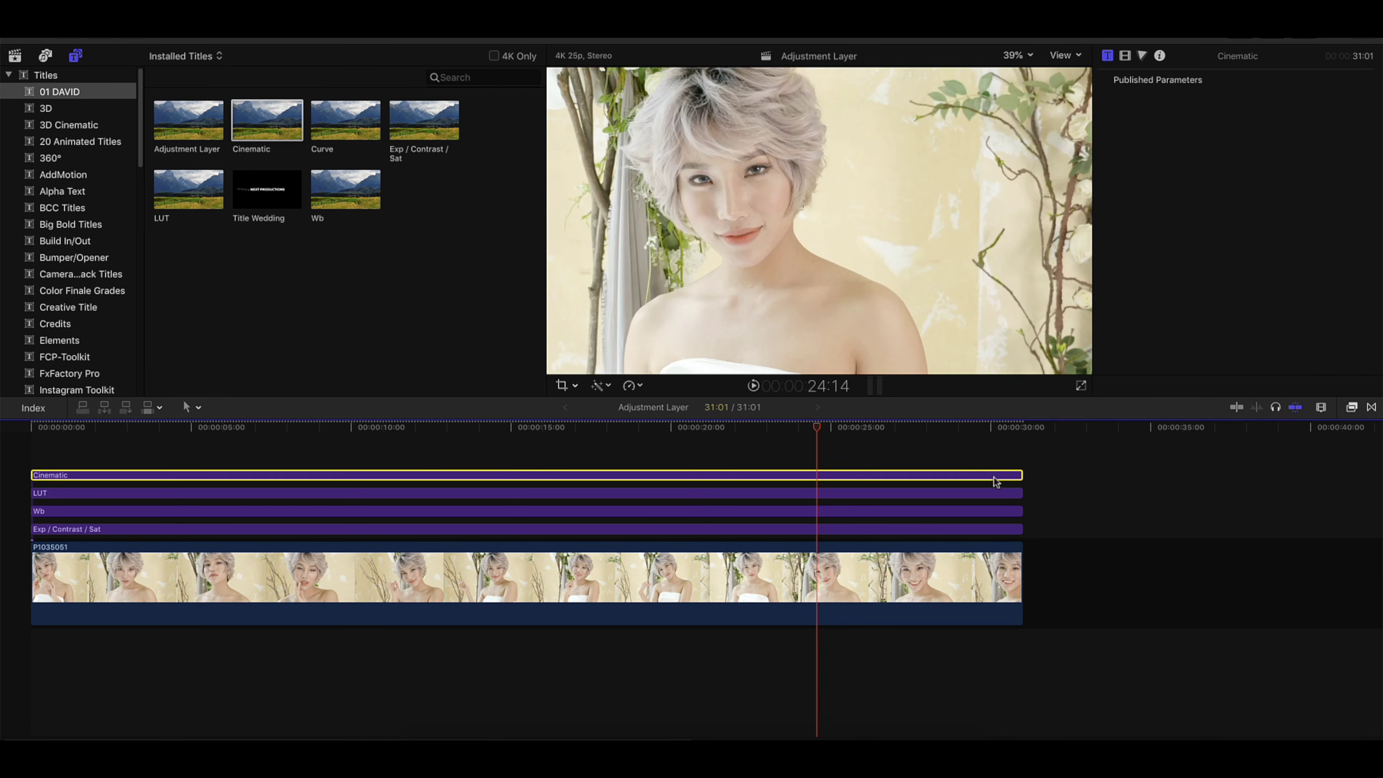
left_click(1352, 410)
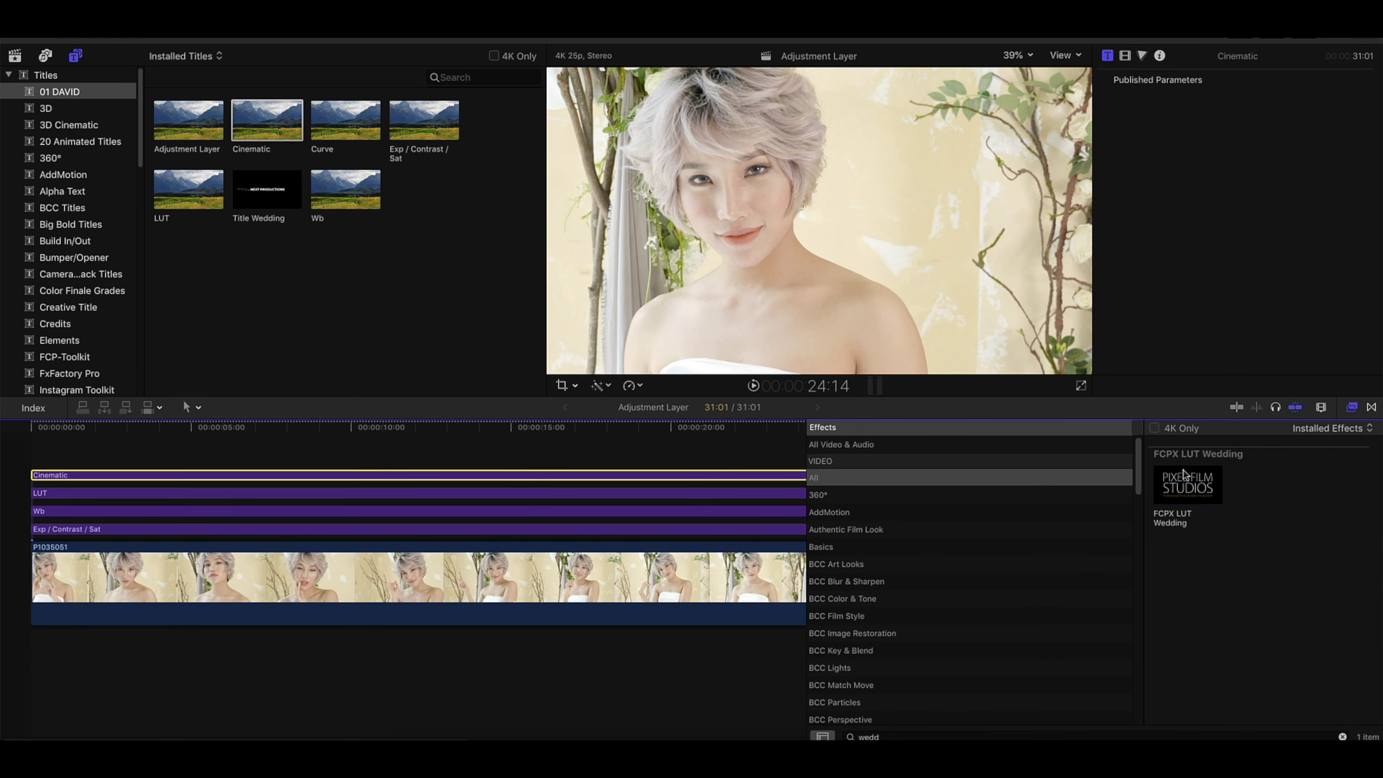
Search effects for 'let' and apply Alex4D Letterbox to the Cinematic layer.
left_click(919, 733)
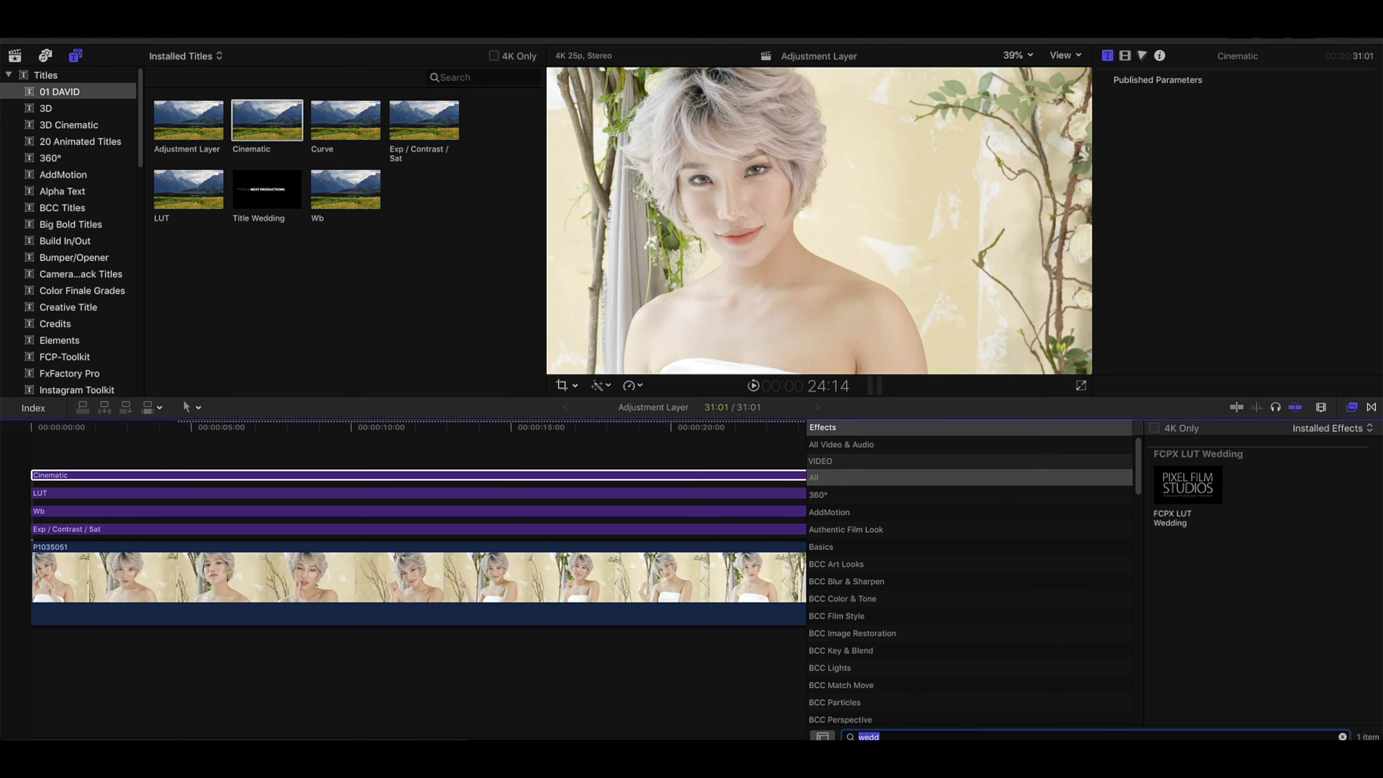
type("let")
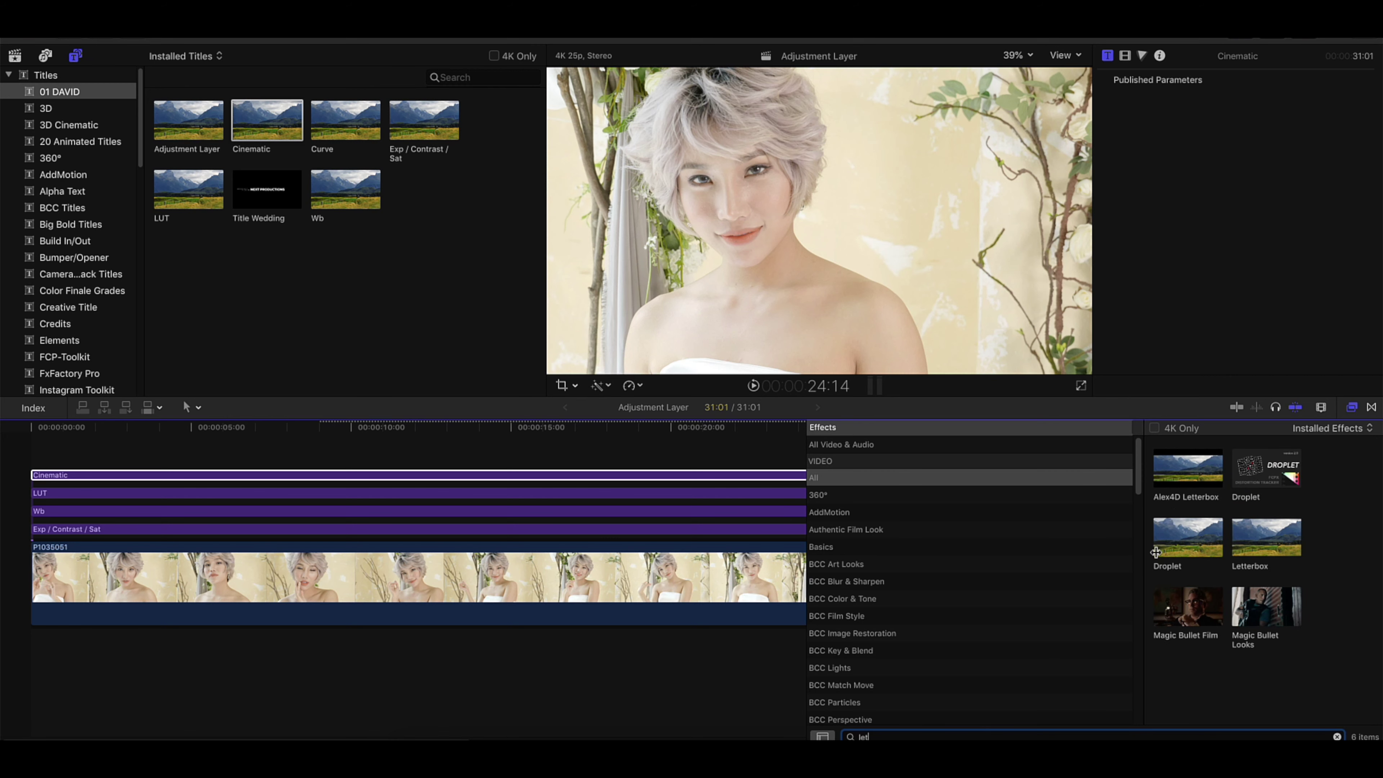
left_click_drag(1178, 482, 710, 475)
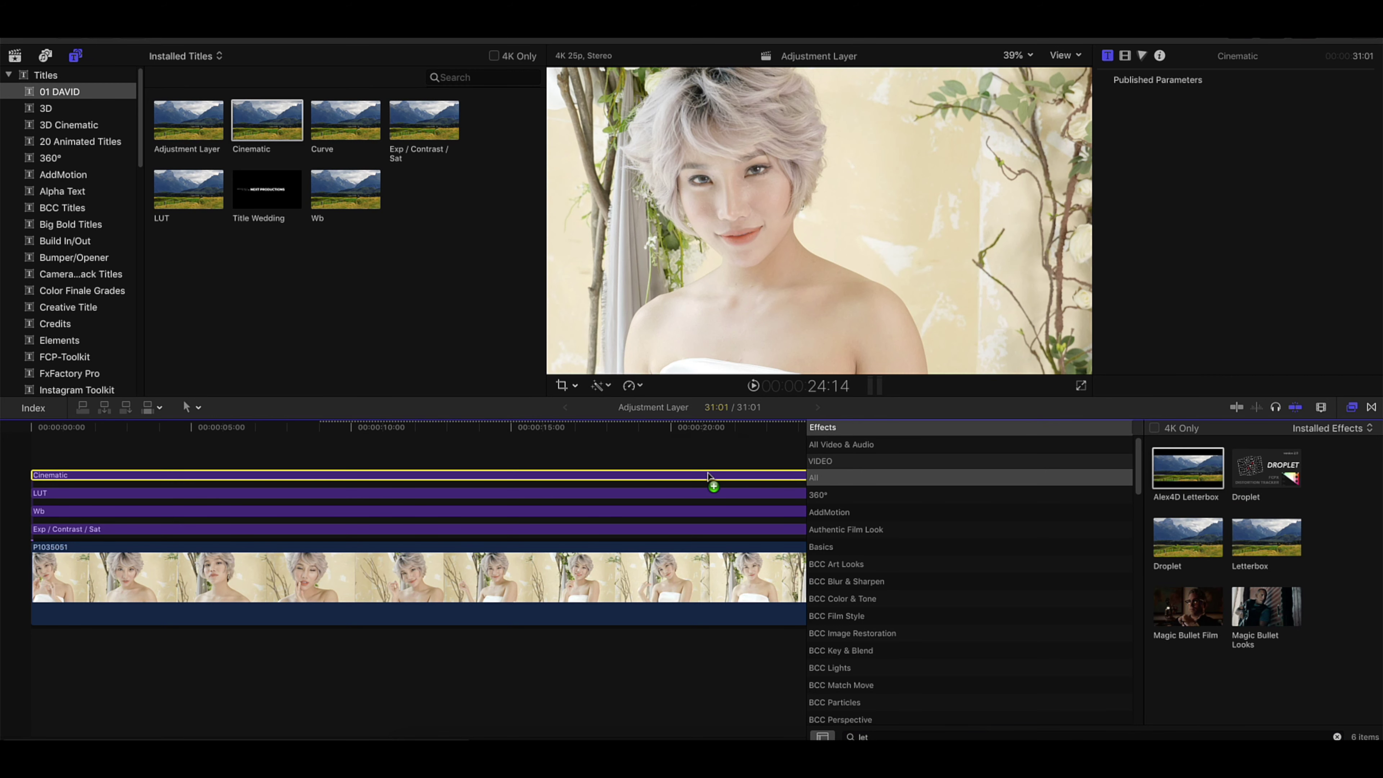
left_click(1352, 407)
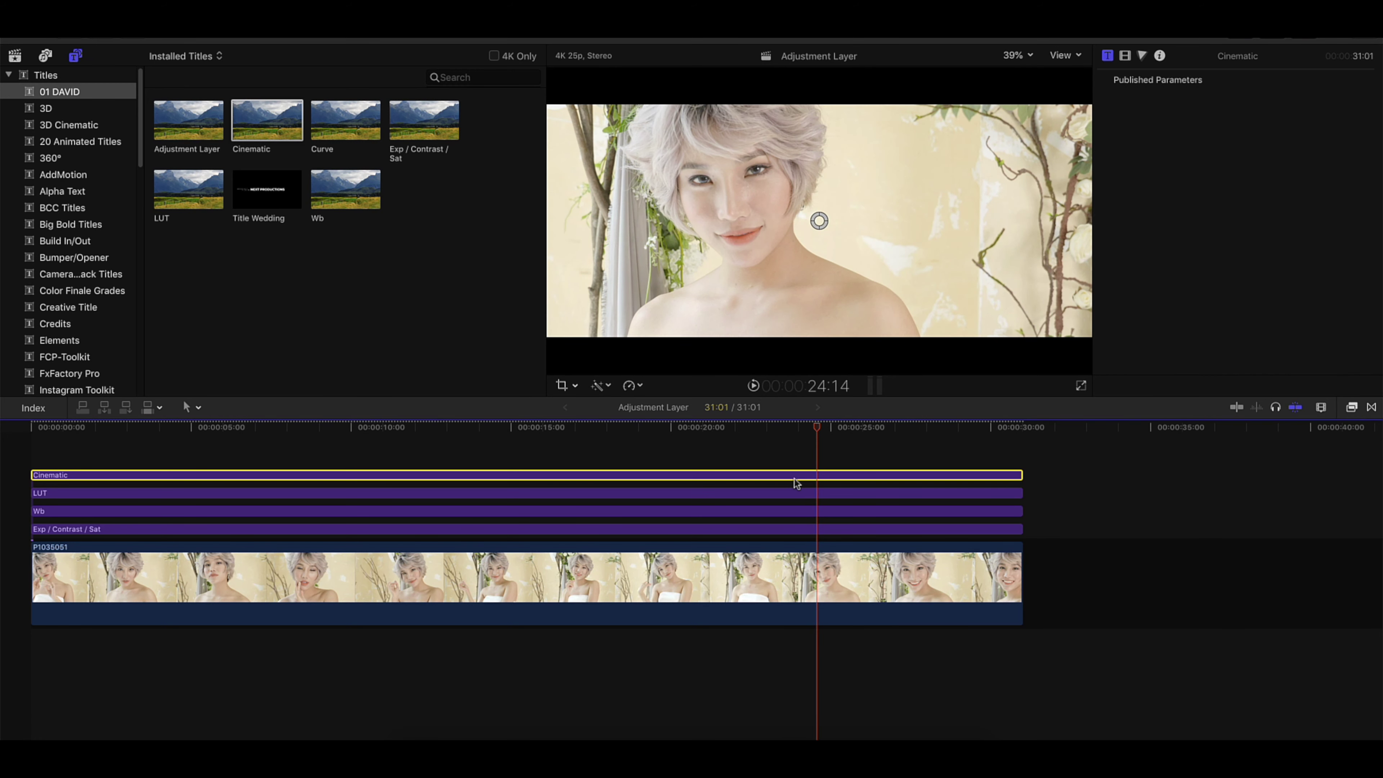
Check the layer stack order, keeping Cinematic on top above LUT.
left_click_drag(796, 483, 790, 473)
left_click(591, 494)
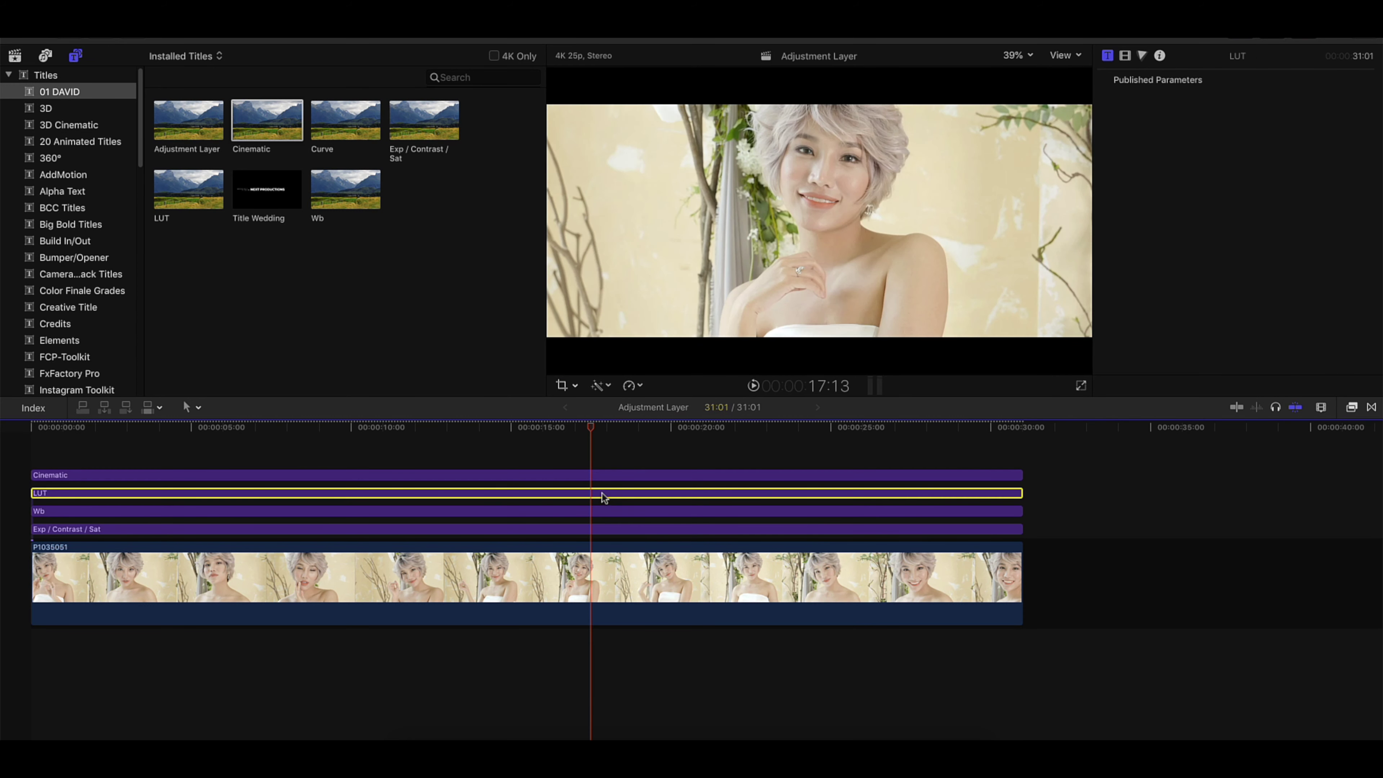
left_click_drag(603, 497, 608, 486)
left_click(621, 475)
Play back the stacked grade and select the Exp / Contrast / Sat layer.
key("space")
left_click(238, 473)
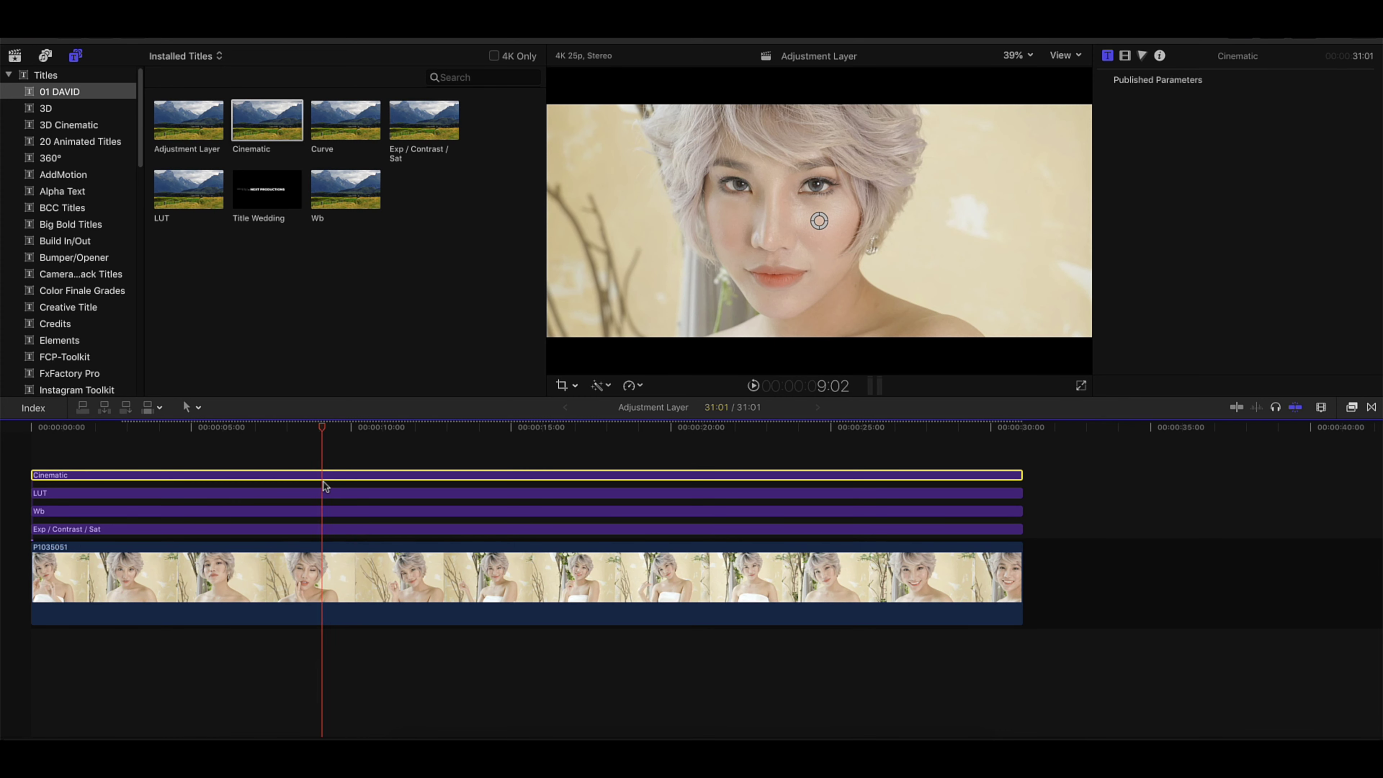
left_click(331, 493)
left_click(311, 439)
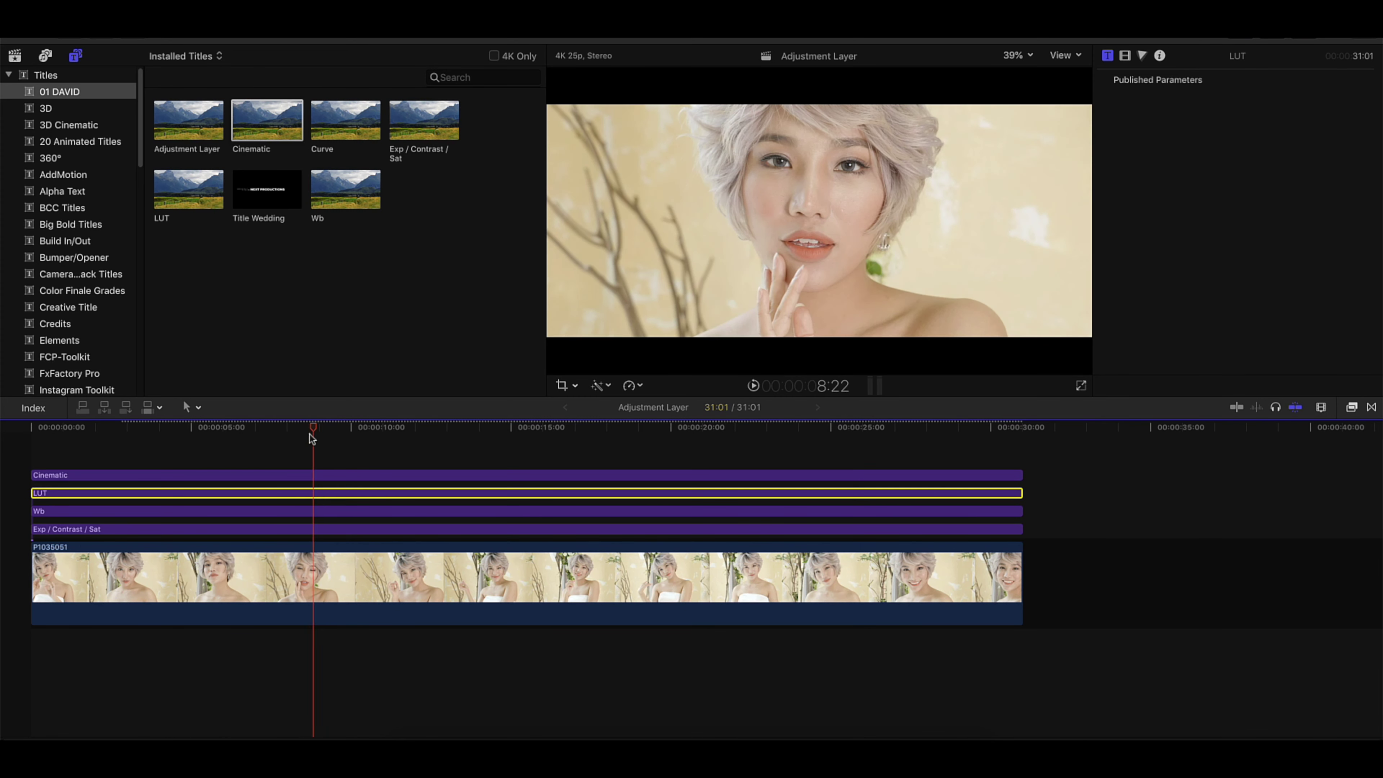
left_click(264, 510)
left_click(261, 529)
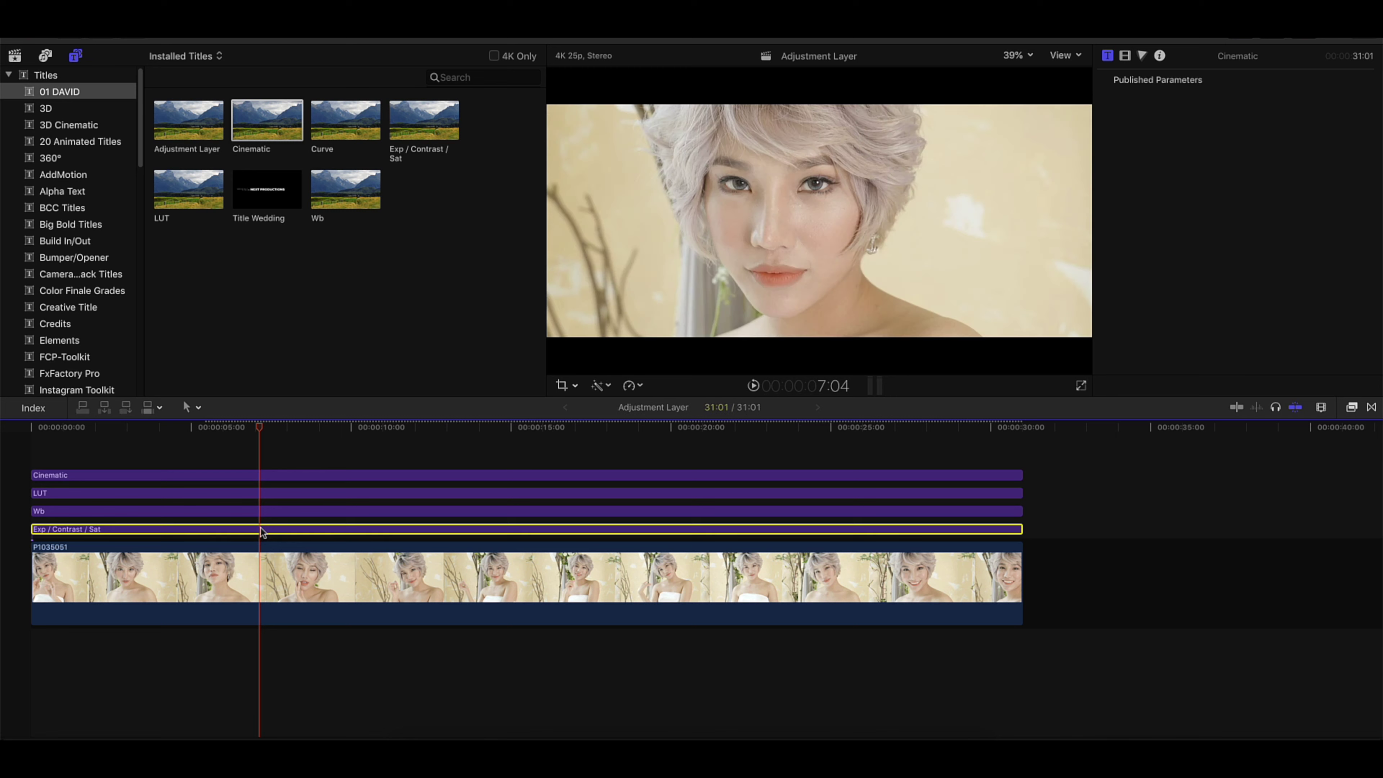
Search the effects for 'colo' and pick ColorFinalePro.
left_click(1353, 409)
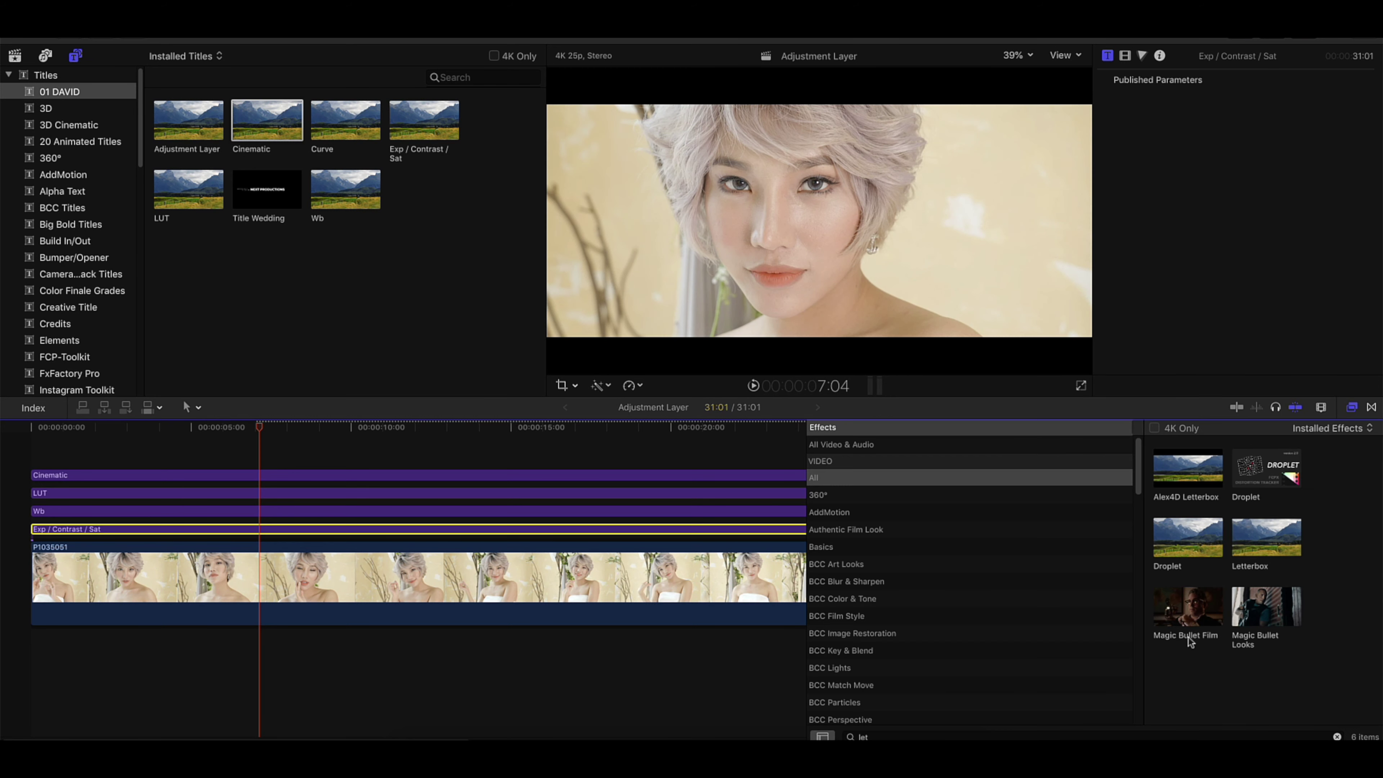
left_click(1044, 736)
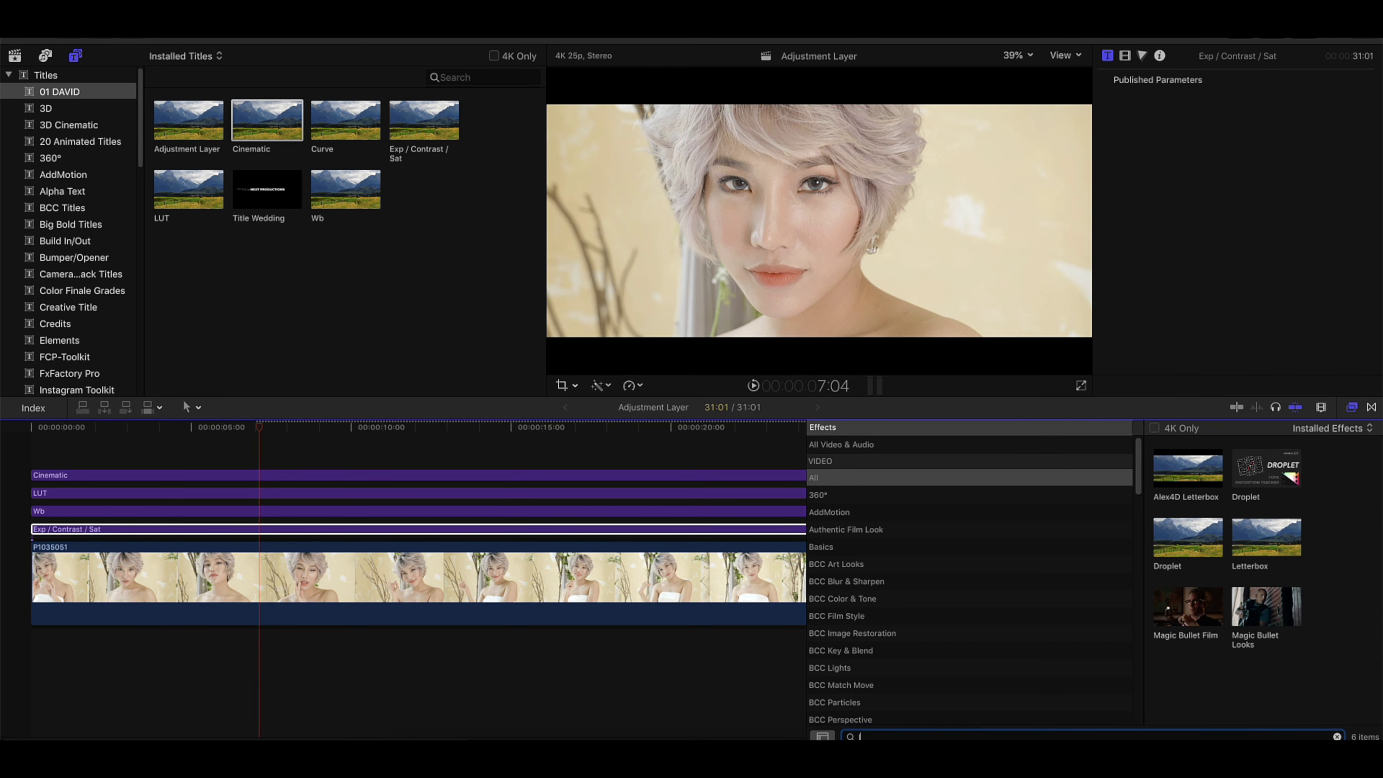
type("colo")
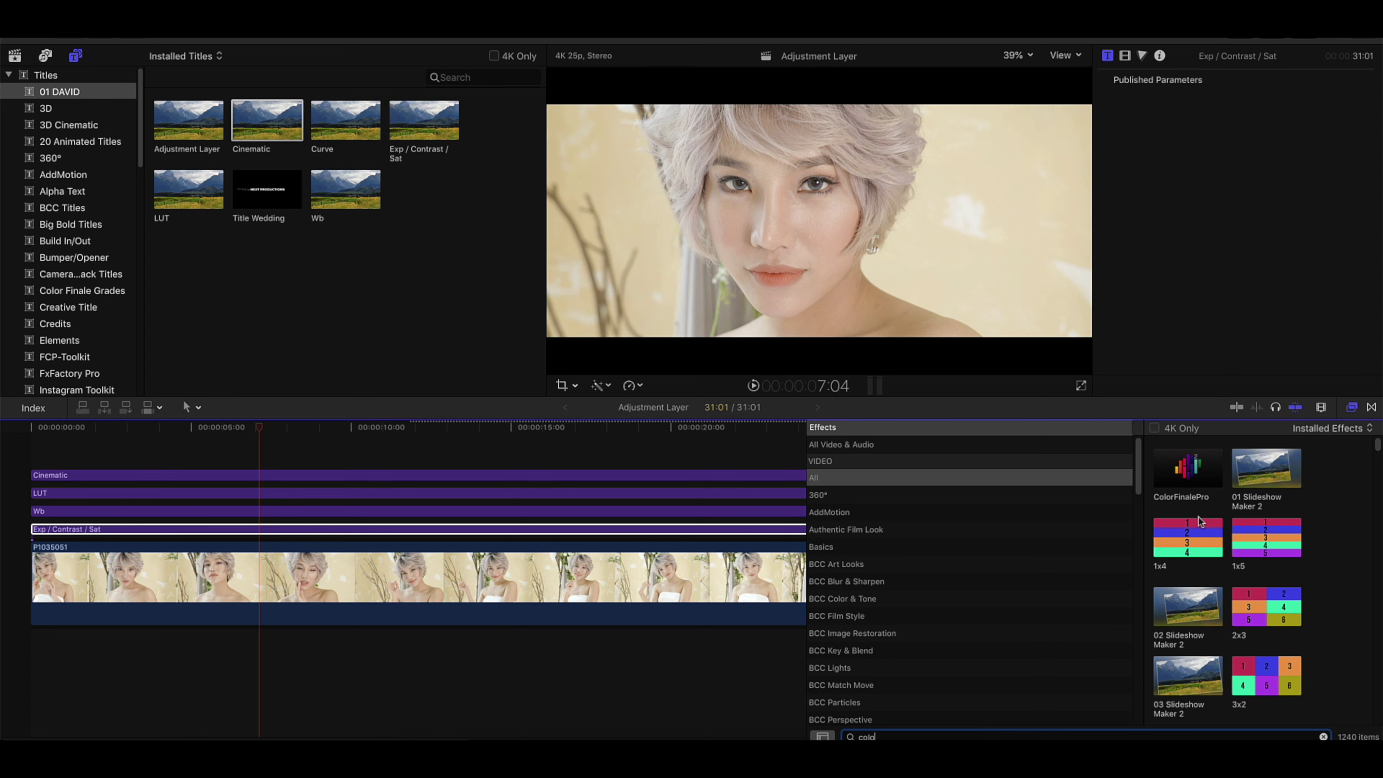
left_click(1192, 472)
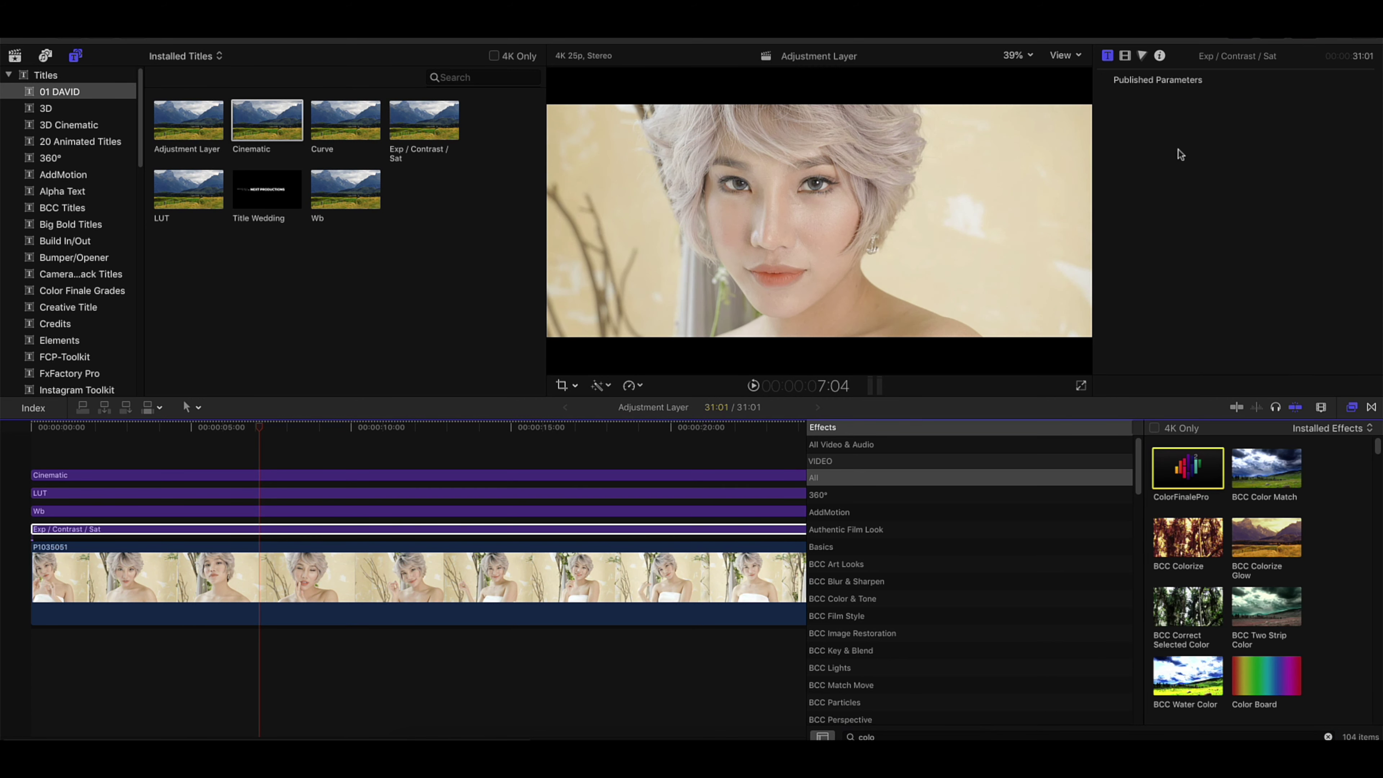
Open the Color Finale Pro grading window from the Exp / Contrast / Sat layer's inspector.
left_click(758, 528)
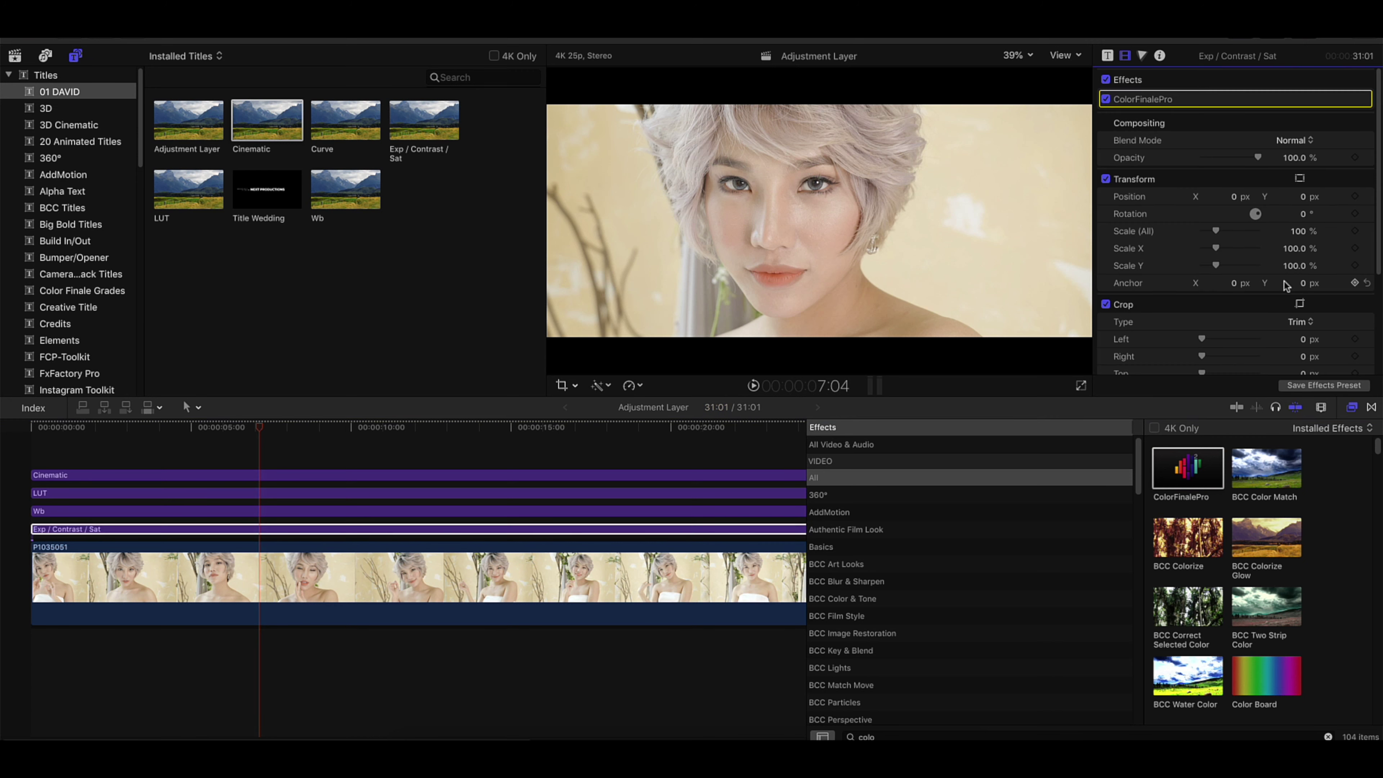
left_click(1345, 100)
left_click(1345, 99)
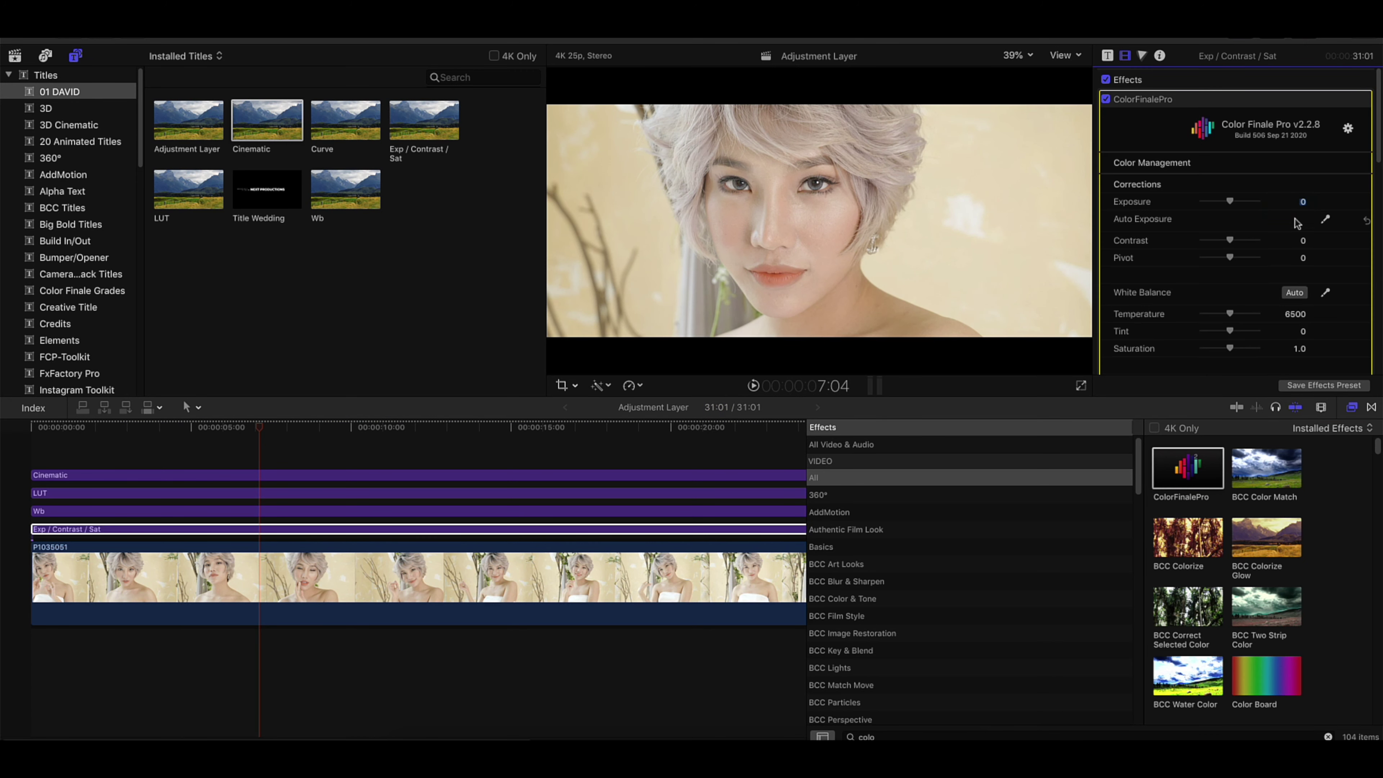
scroll(1294, 314, "down", 3)
left_click(1283, 343)
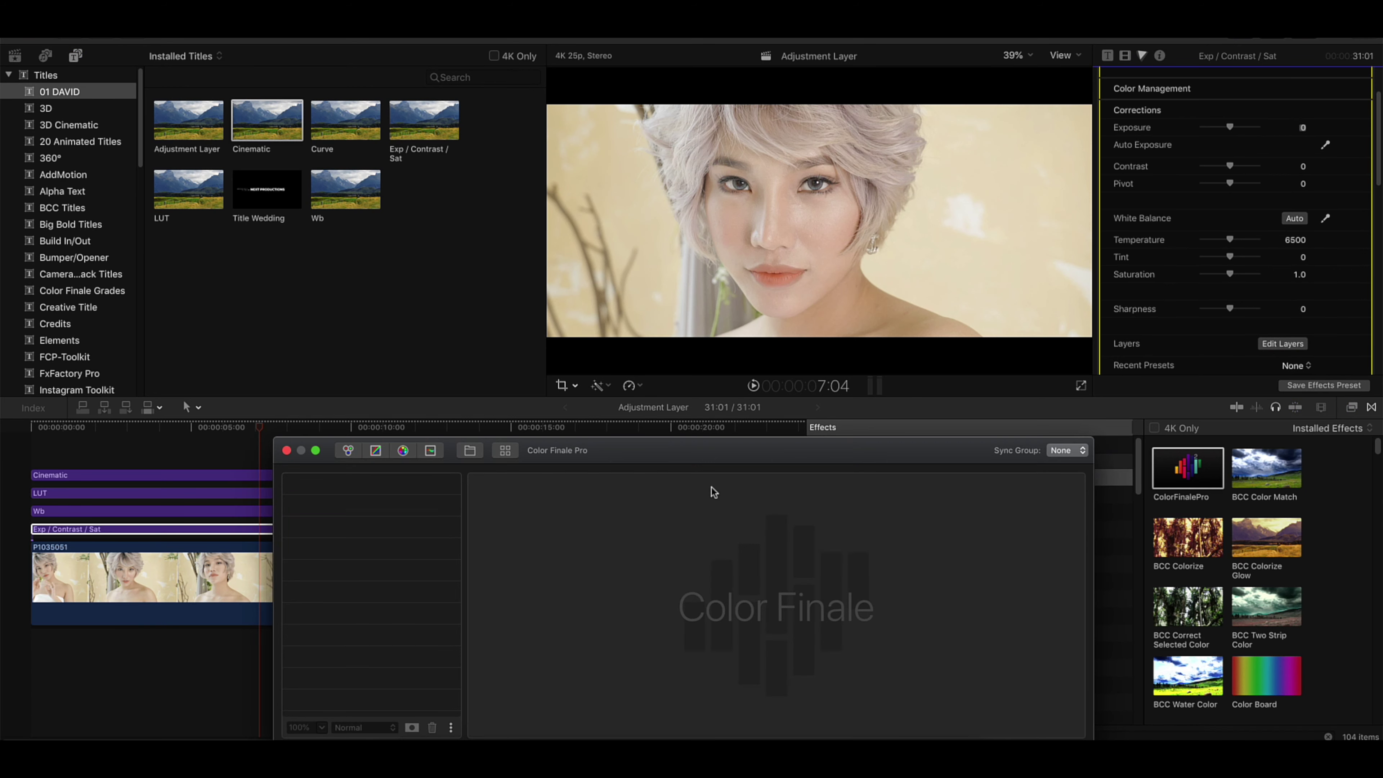
Add Color Wheels with Lift −0.03 and Gain −0.04, plus Six Vectors with yellow Saturation −0.06.
left_click(346, 451)
left_click_drag(499, 601, 498, 606)
left_click_drag(874, 602, 874, 605)
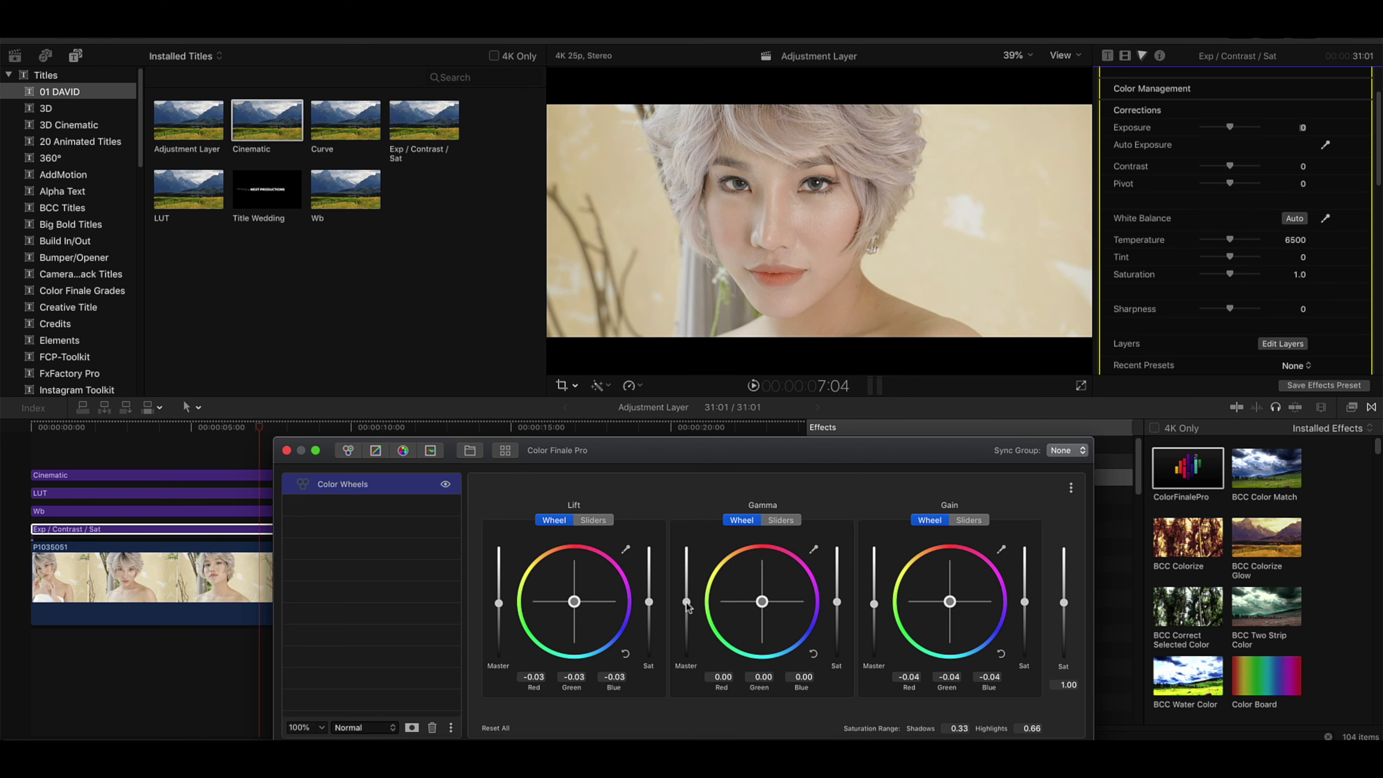
left_click_drag(762, 602, 765, 609)
left_click_drag(766, 606, 765, 609)
left_click(396, 452)
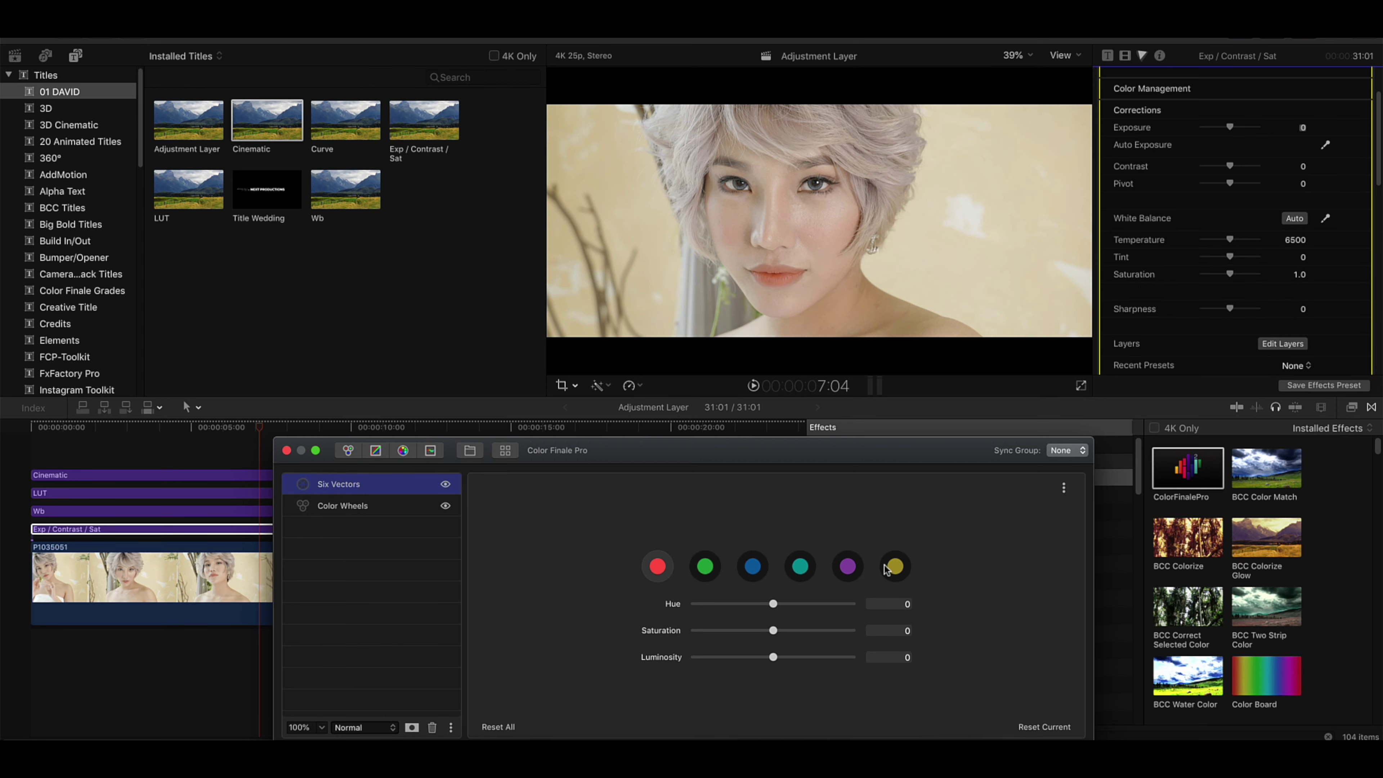
left_click_drag(774, 631, 767, 630)
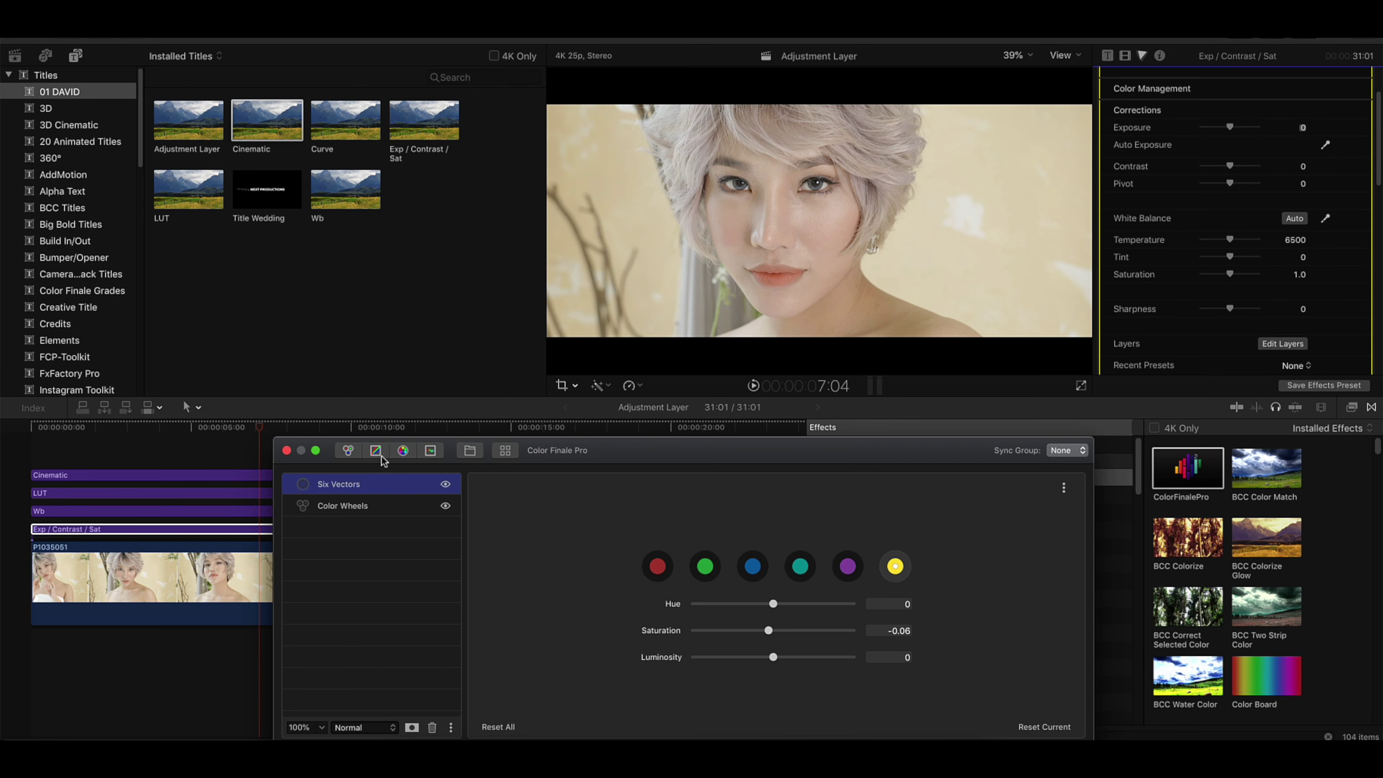
Inspect the Wb and LUT layers and hide the effects browser to widen the timeline.
left_click(286, 450)
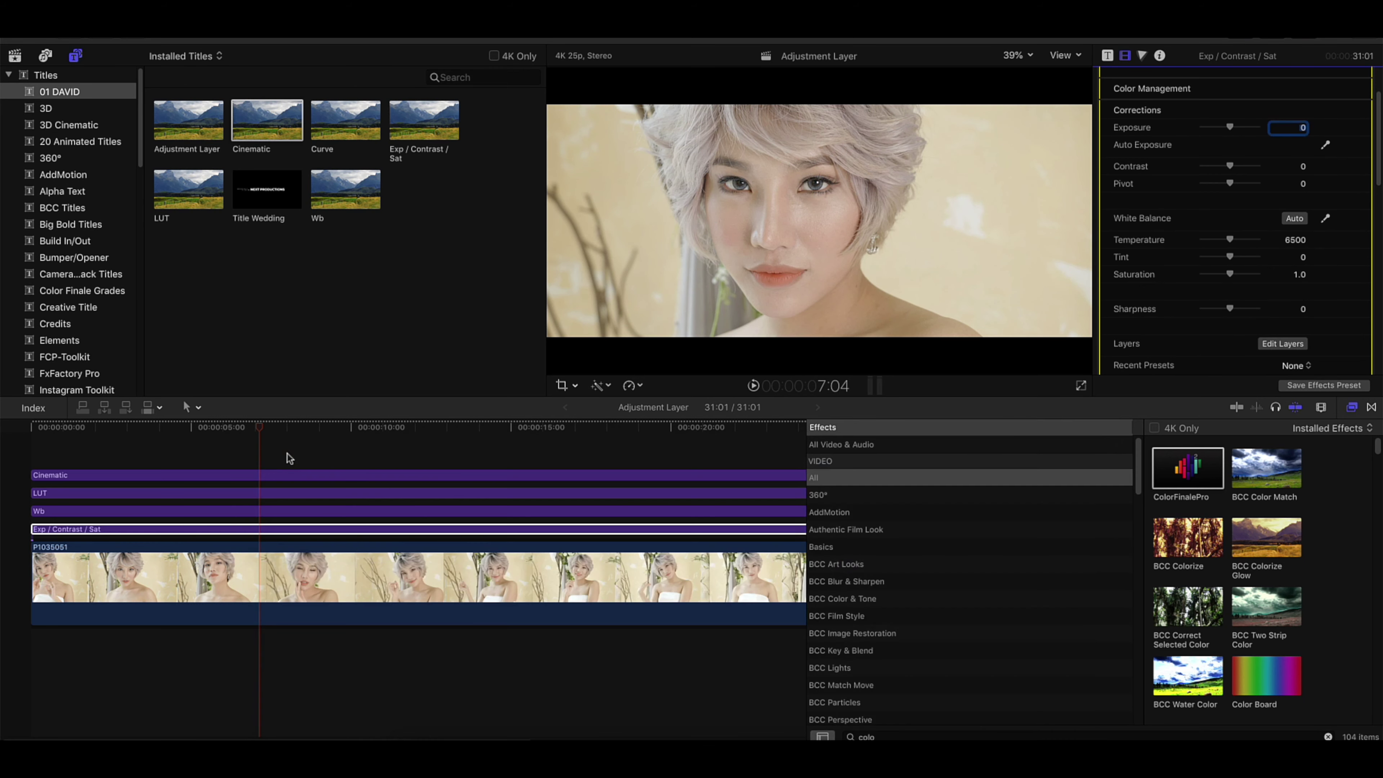
left_click(189, 512)
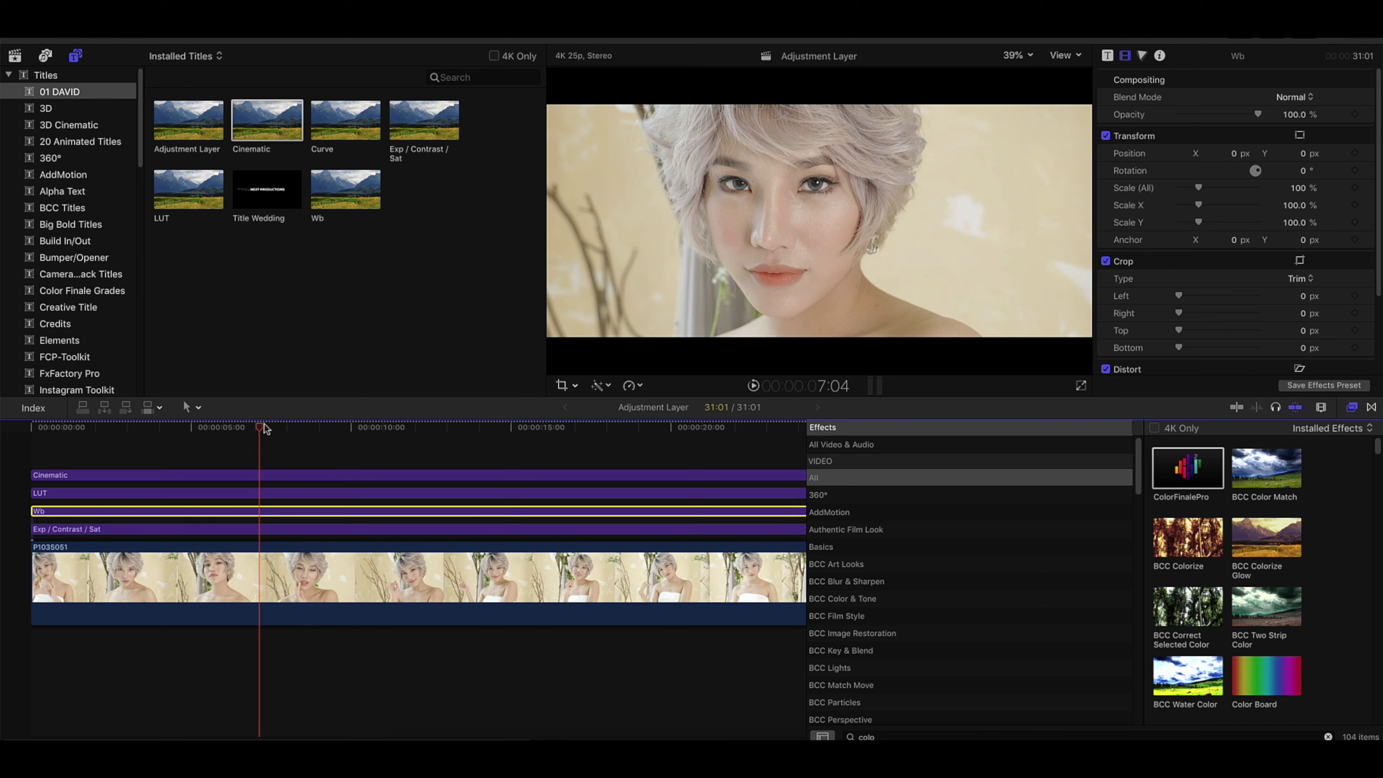
left_click(214, 495)
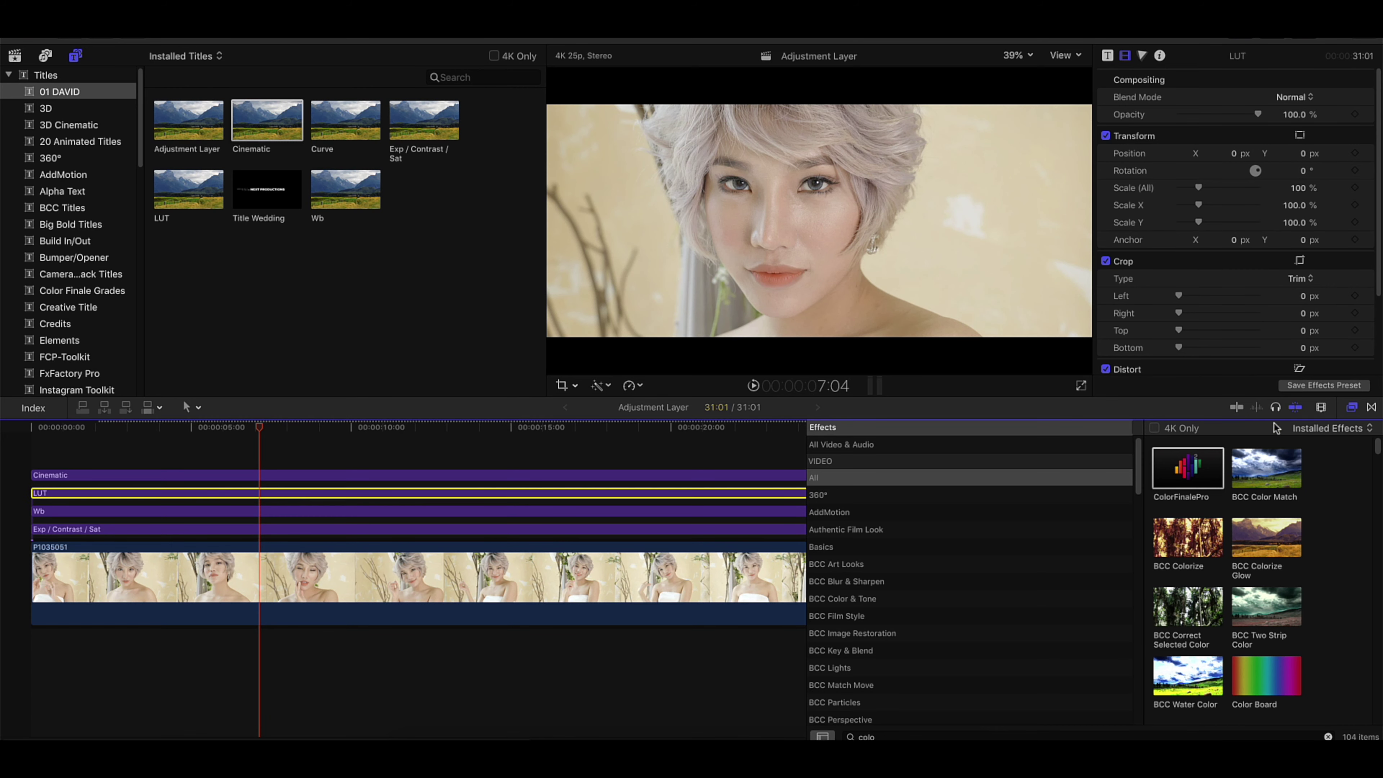
left_click(1352, 407)
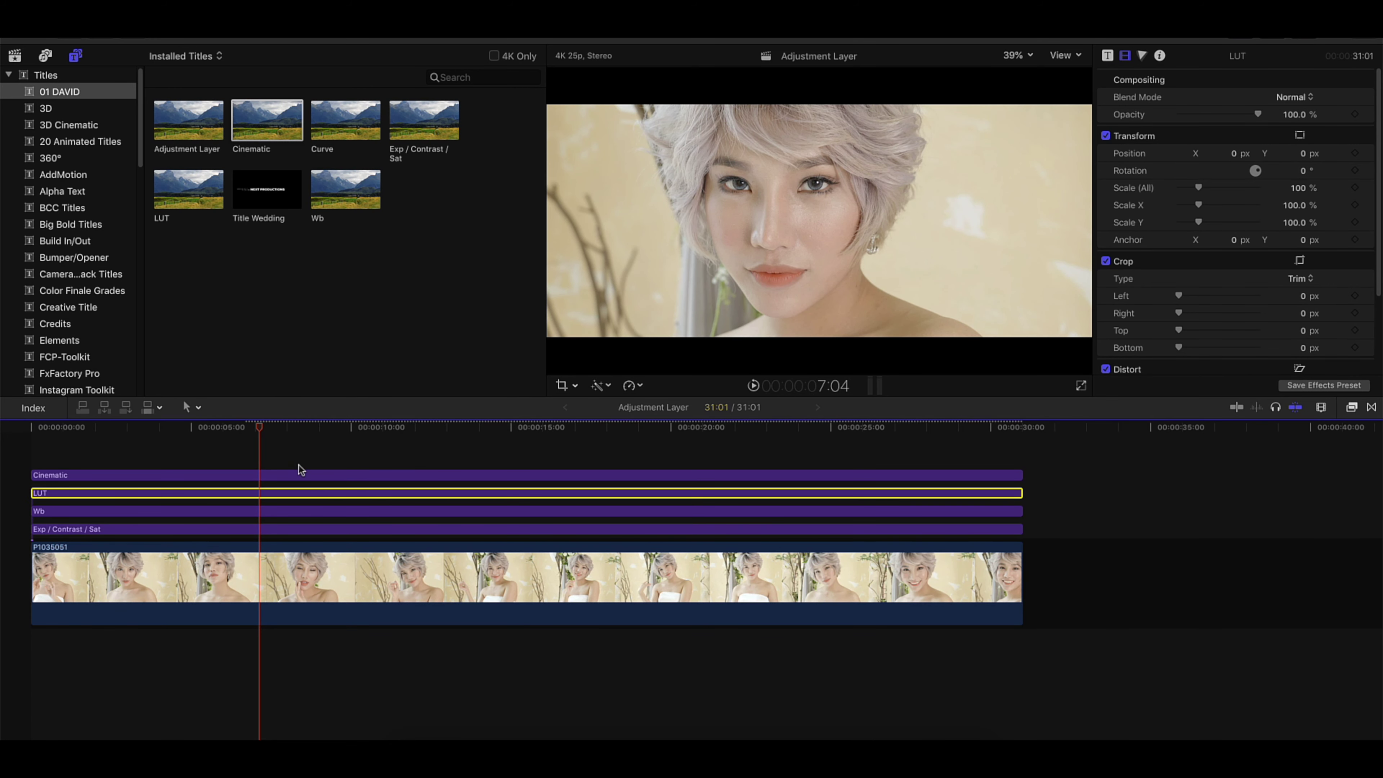
mouse_move(260, 431)
left_mouse_down()
mouse_move(251, 450)
mouse_move(267, 434)
left_mouse_up()
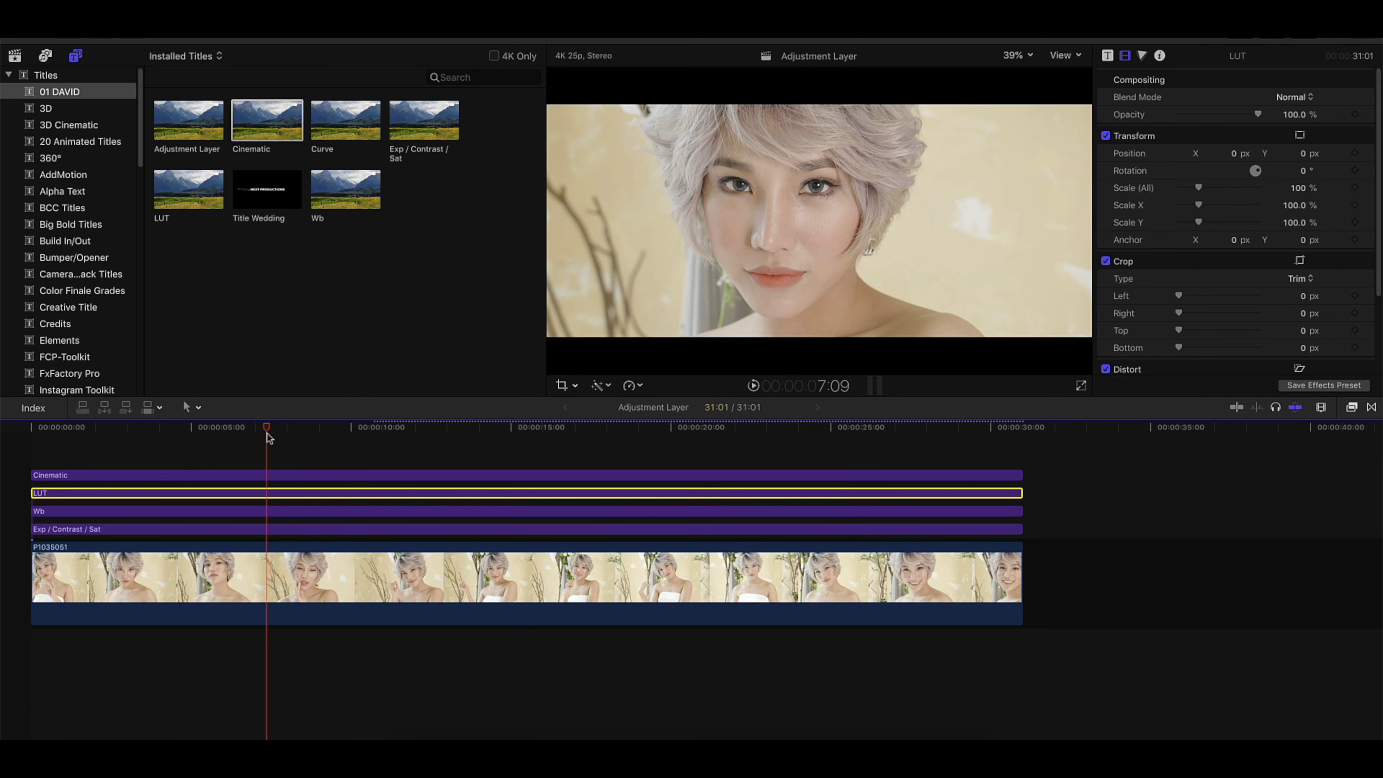
Toggle the Cinematic layer off and on to compare, then scrub through the graded clip.
left_click(266, 476)
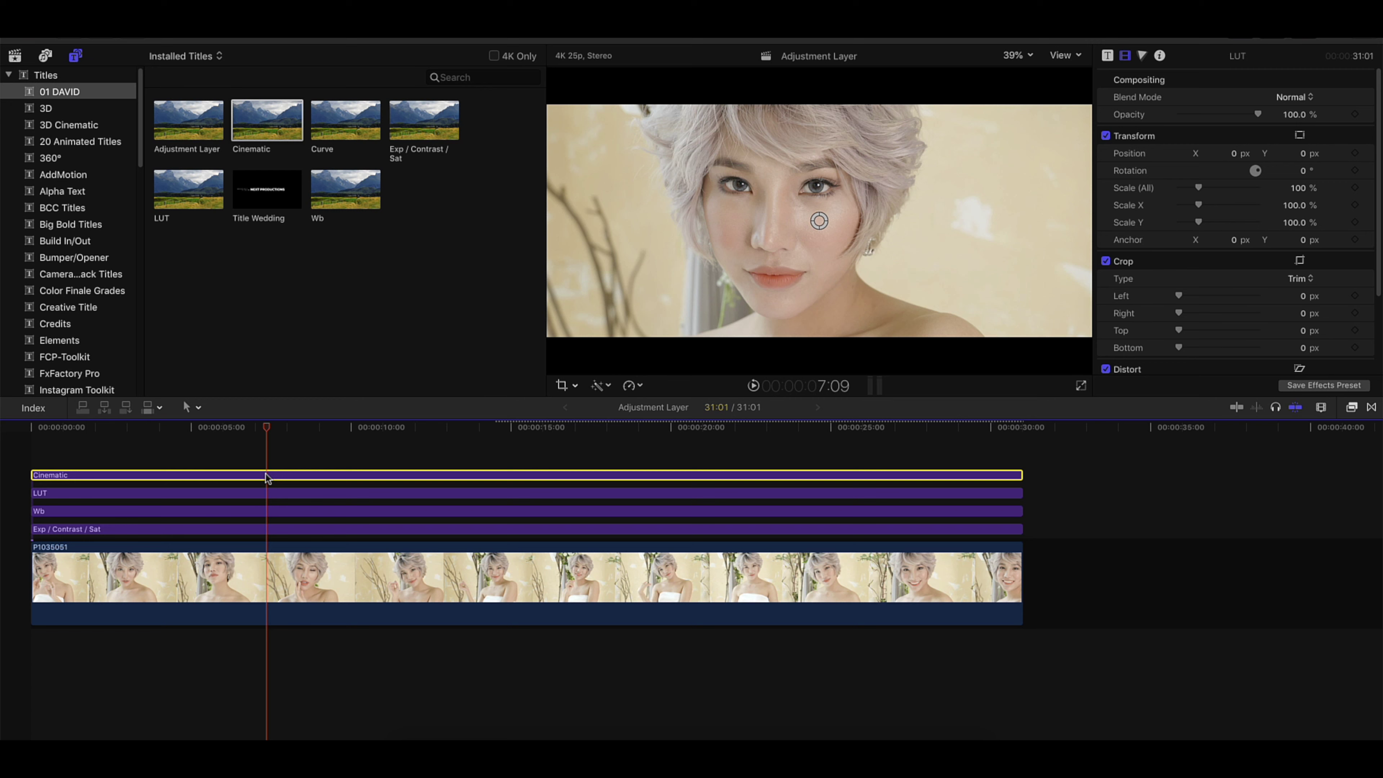
key("v")
key("v")
key("v")
key("v")
key("v")
key("v")
key("v")
left_click(272, 530)
key("v")
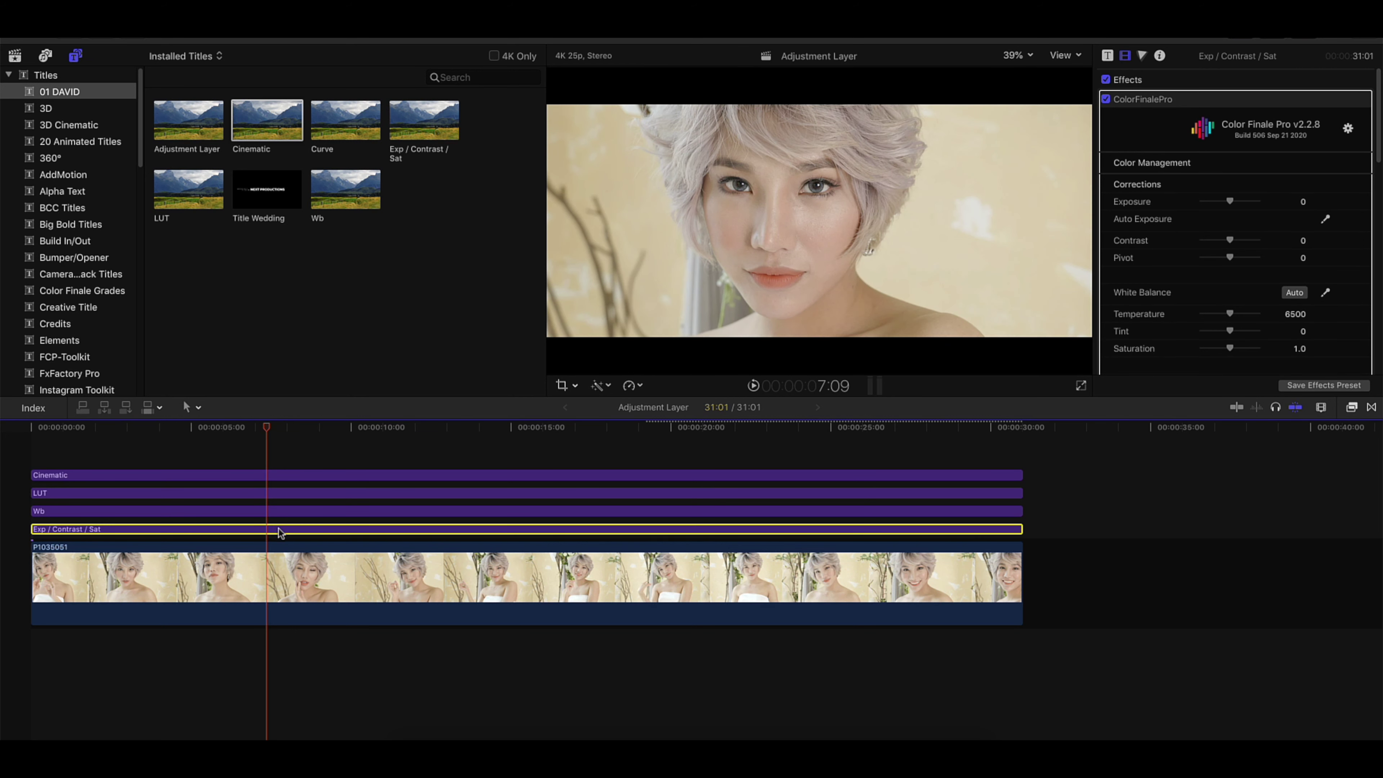
left_click_drag(267, 427, 423, 489)
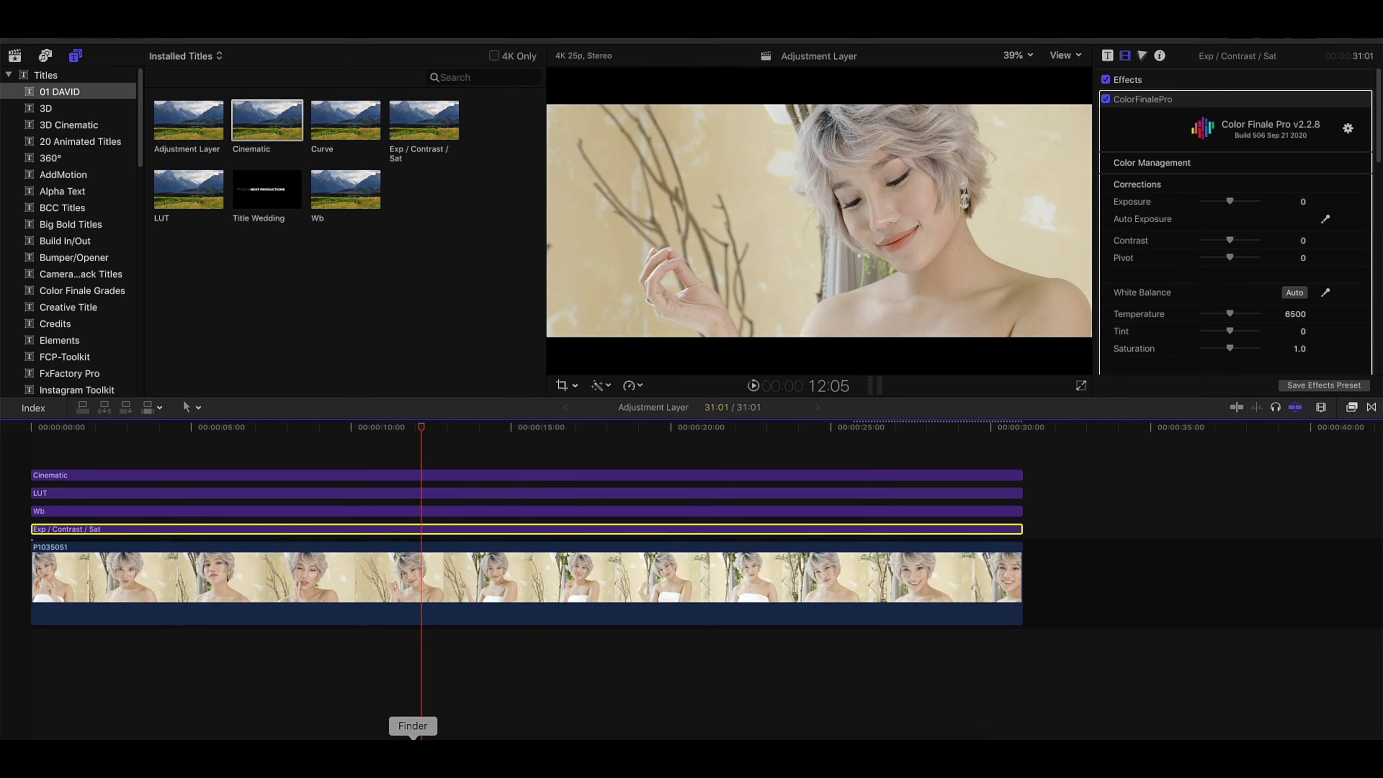
In Finder, go from OSX through Users, Movies, Motion Templates and Titles into the custom template folder.
left_click(413, 751)
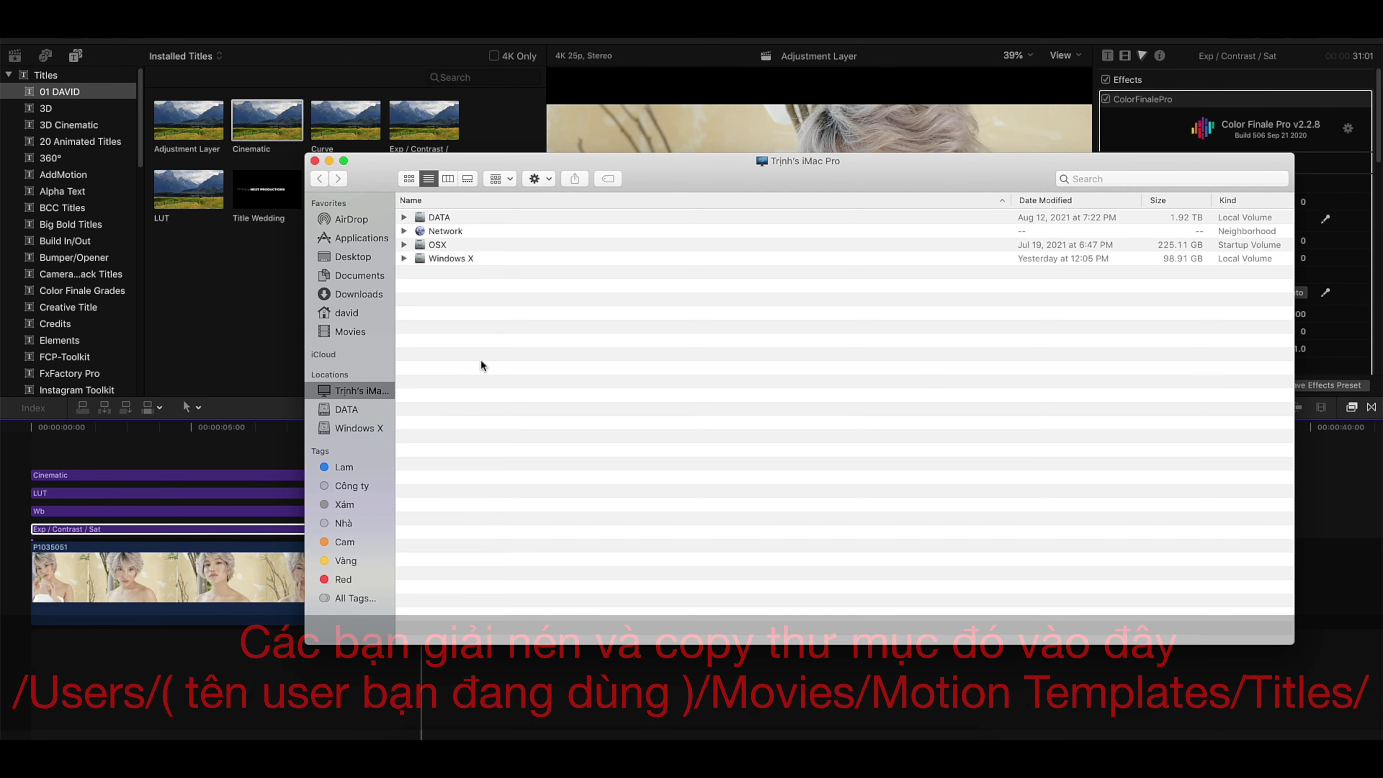
double_click(439, 245)
double_click(449, 274)
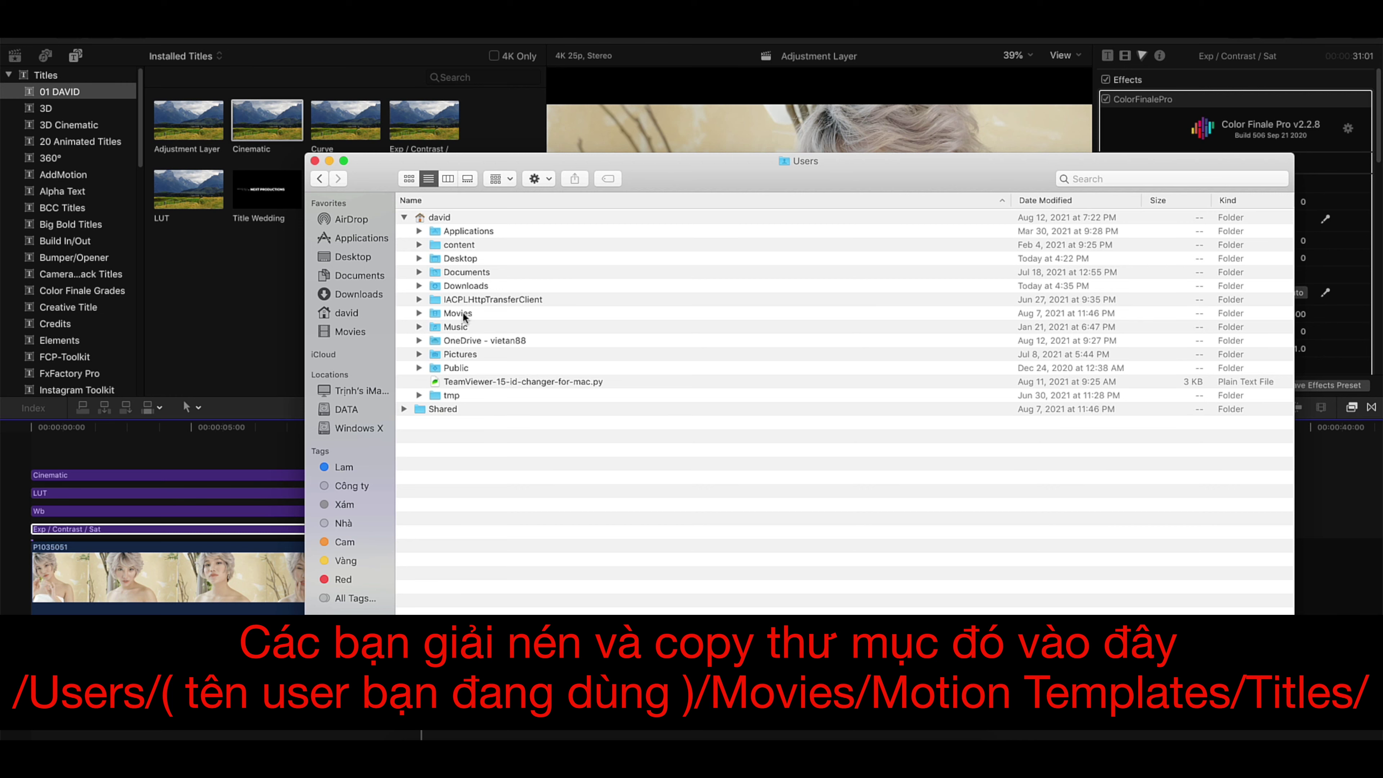
double_click(459, 314)
left_click(455, 318)
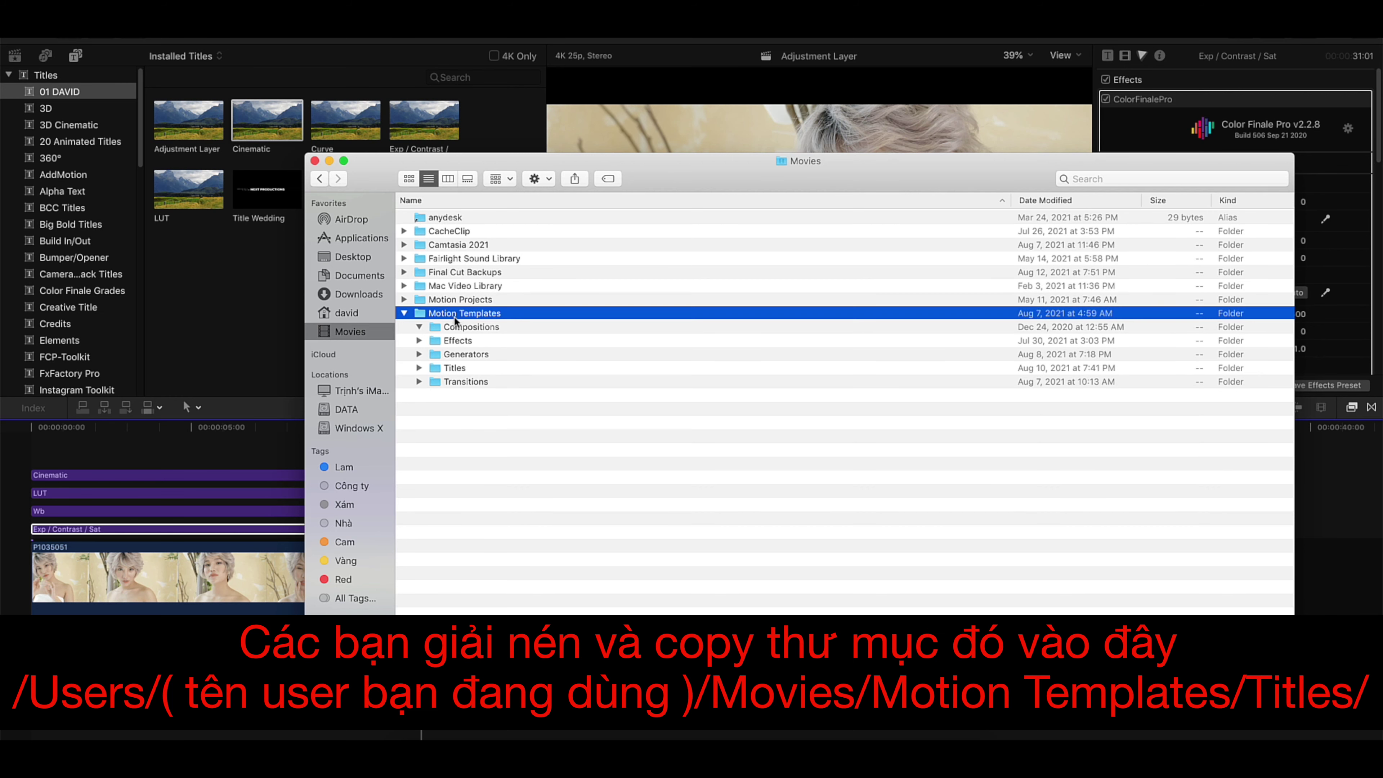
double_click(490, 319)
left_click(450, 259)
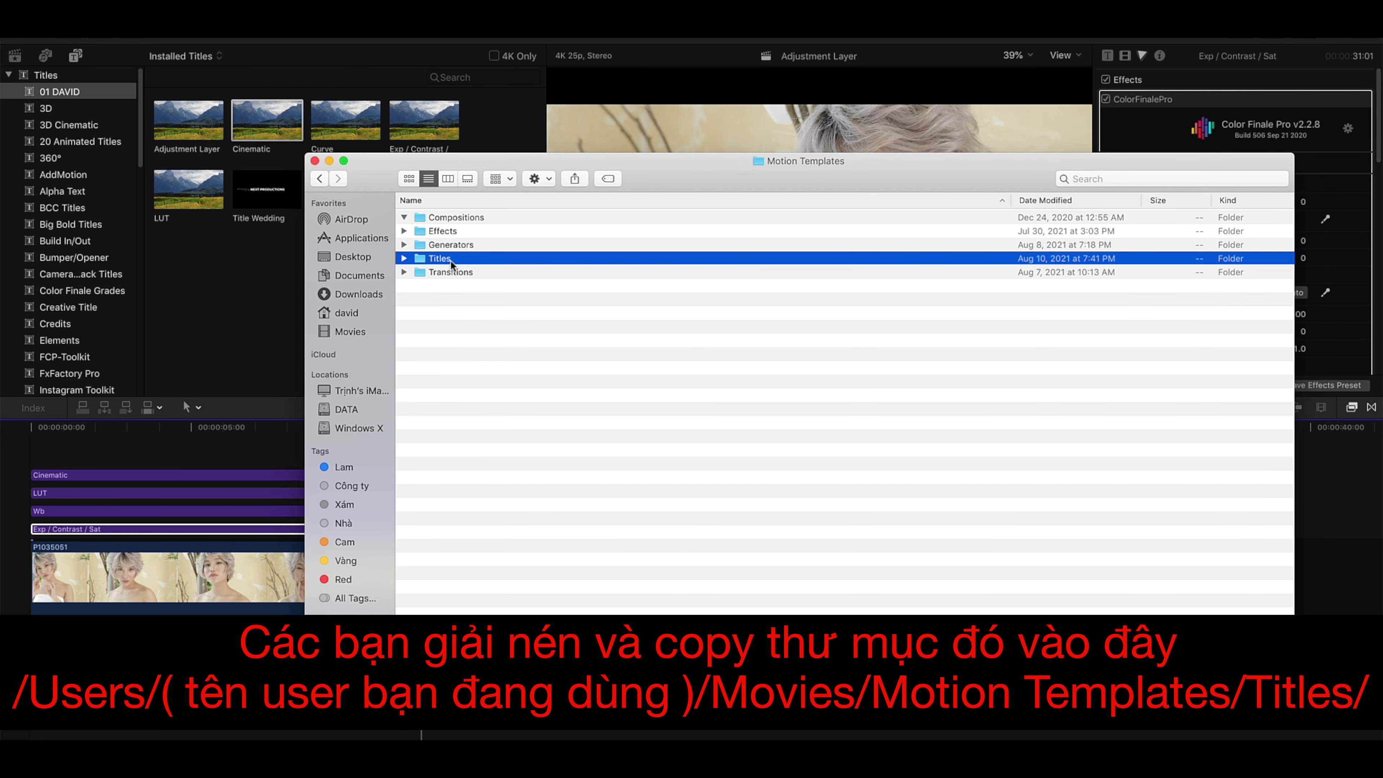
double_click(451, 259)
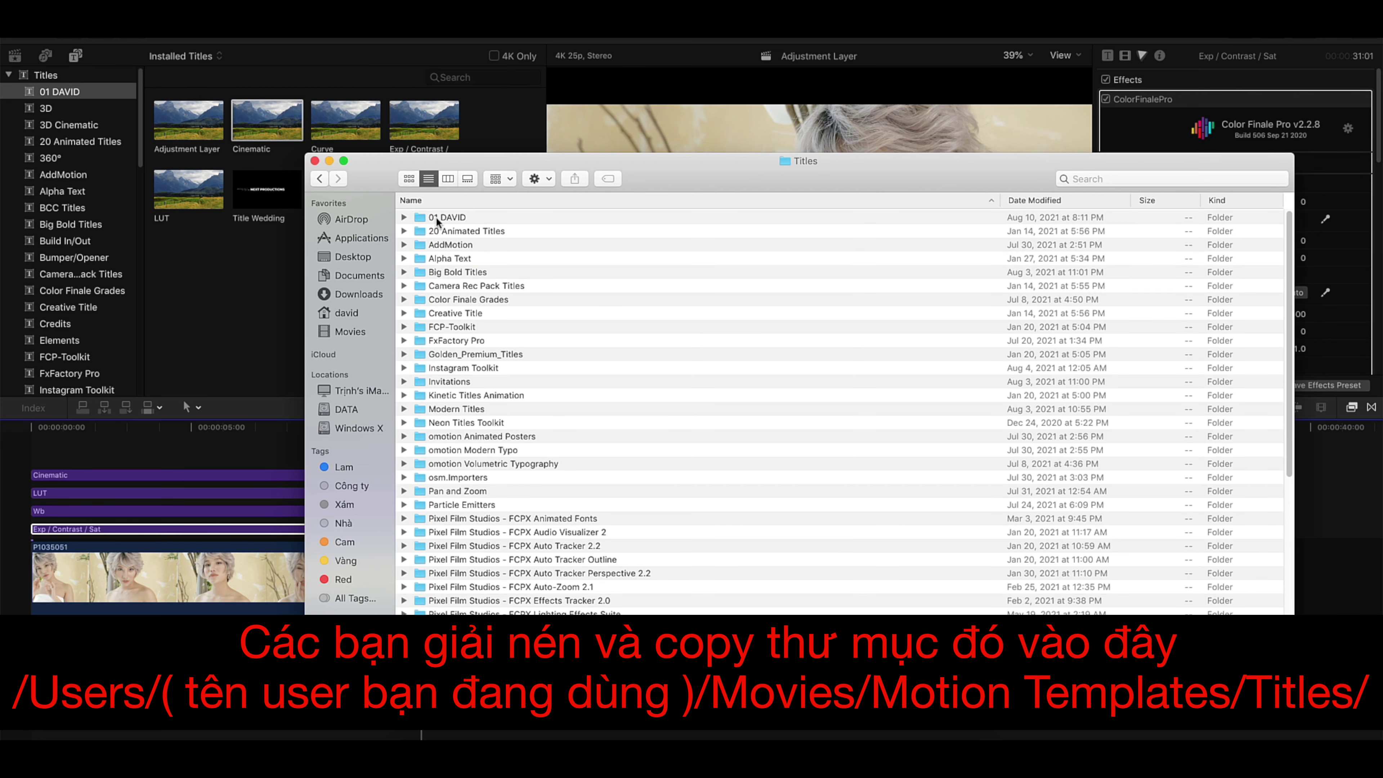
left_click(472, 216)
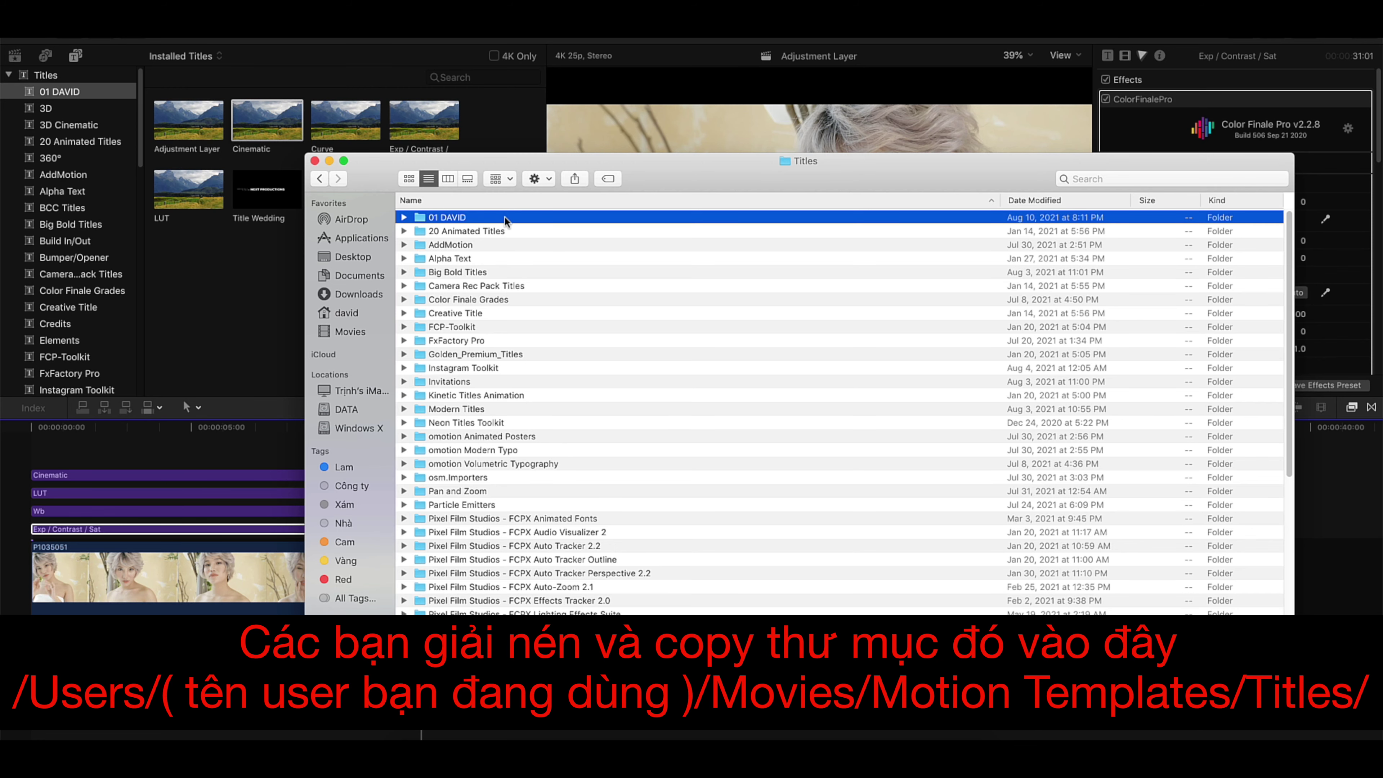
double_click(452, 216)
left_click(430, 245)
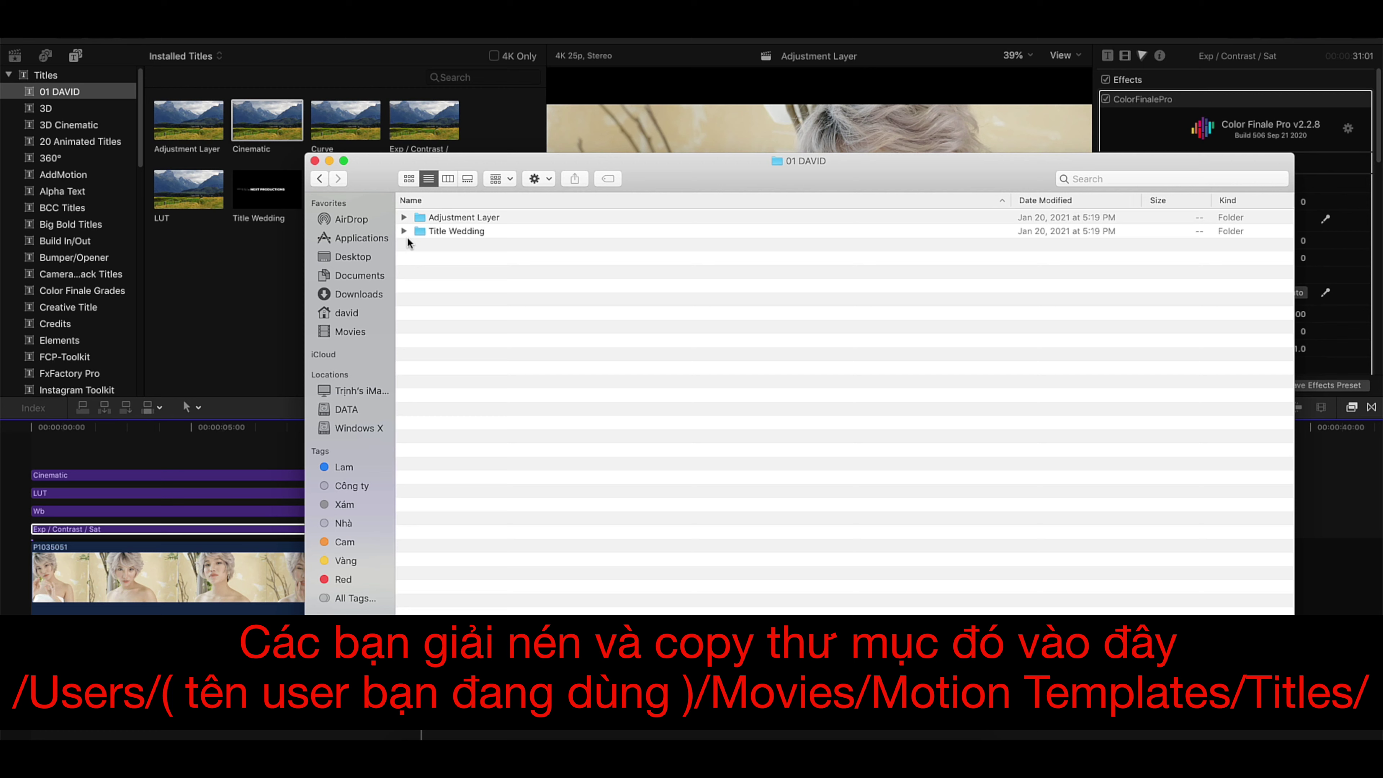
left_click(423, 232)
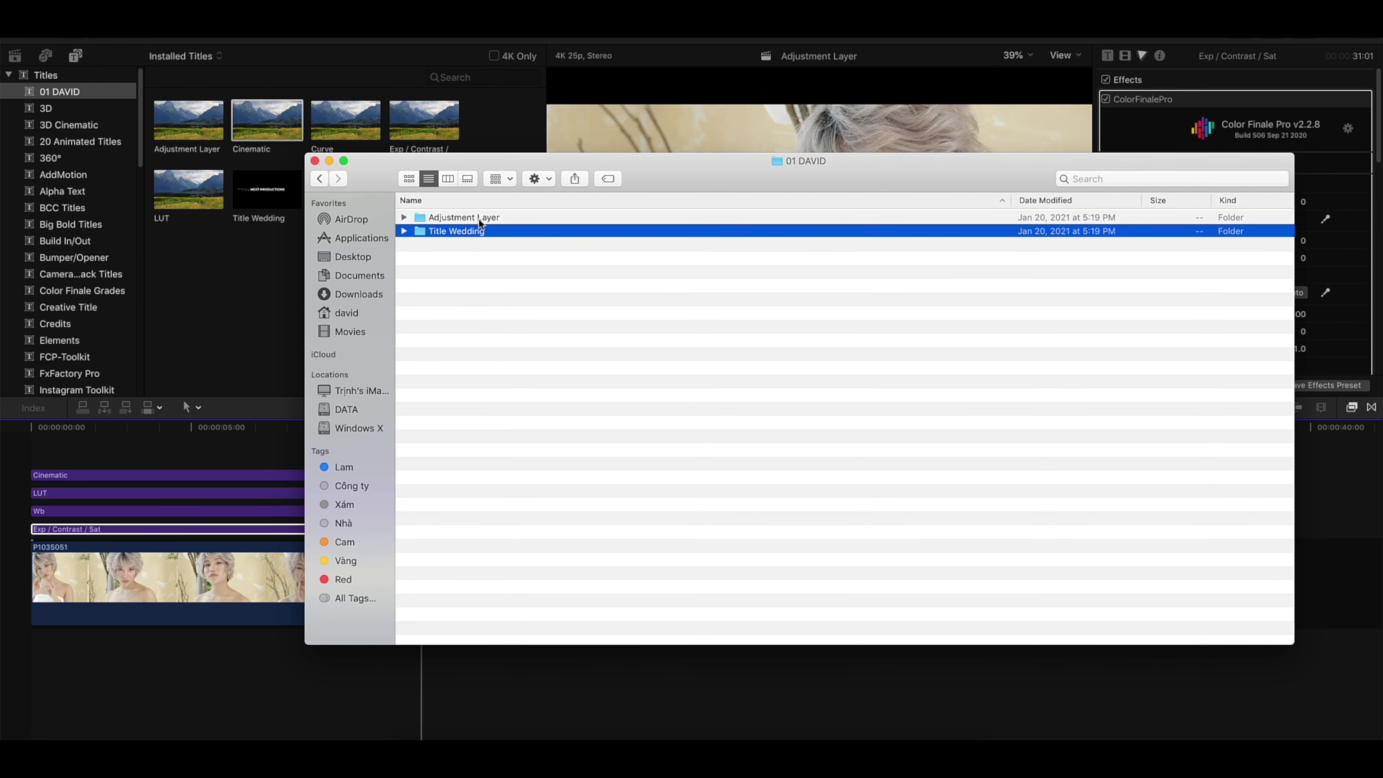
left_click(479, 218)
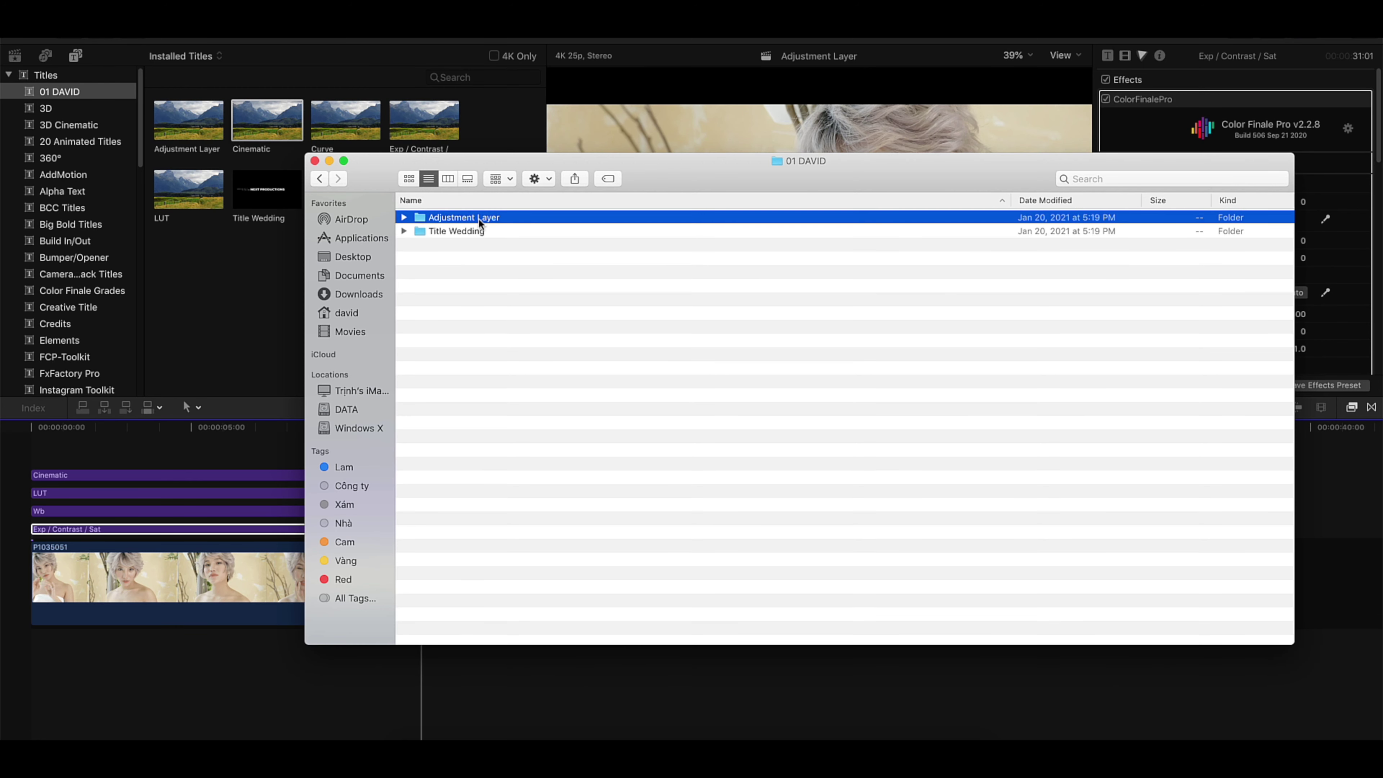
left_click(406, 217)
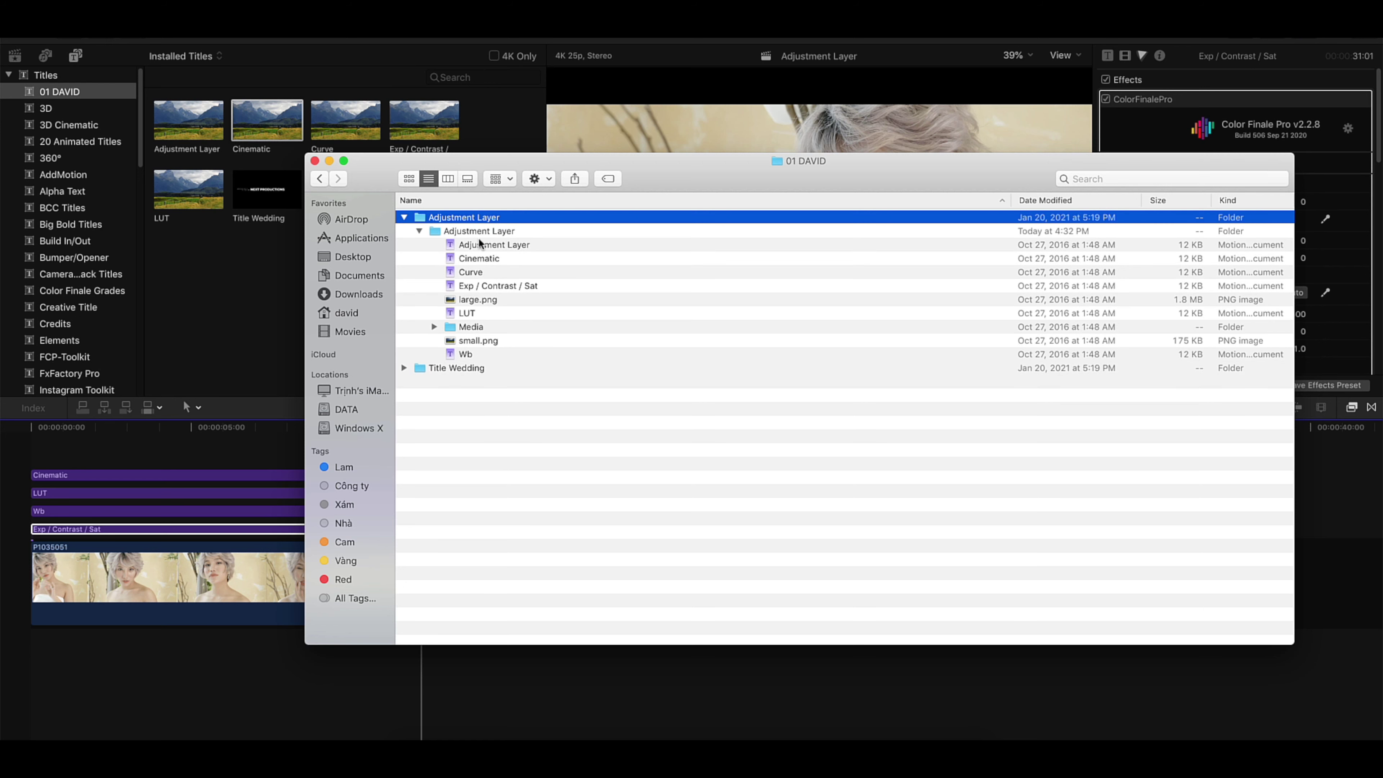
left_click(490, 260)
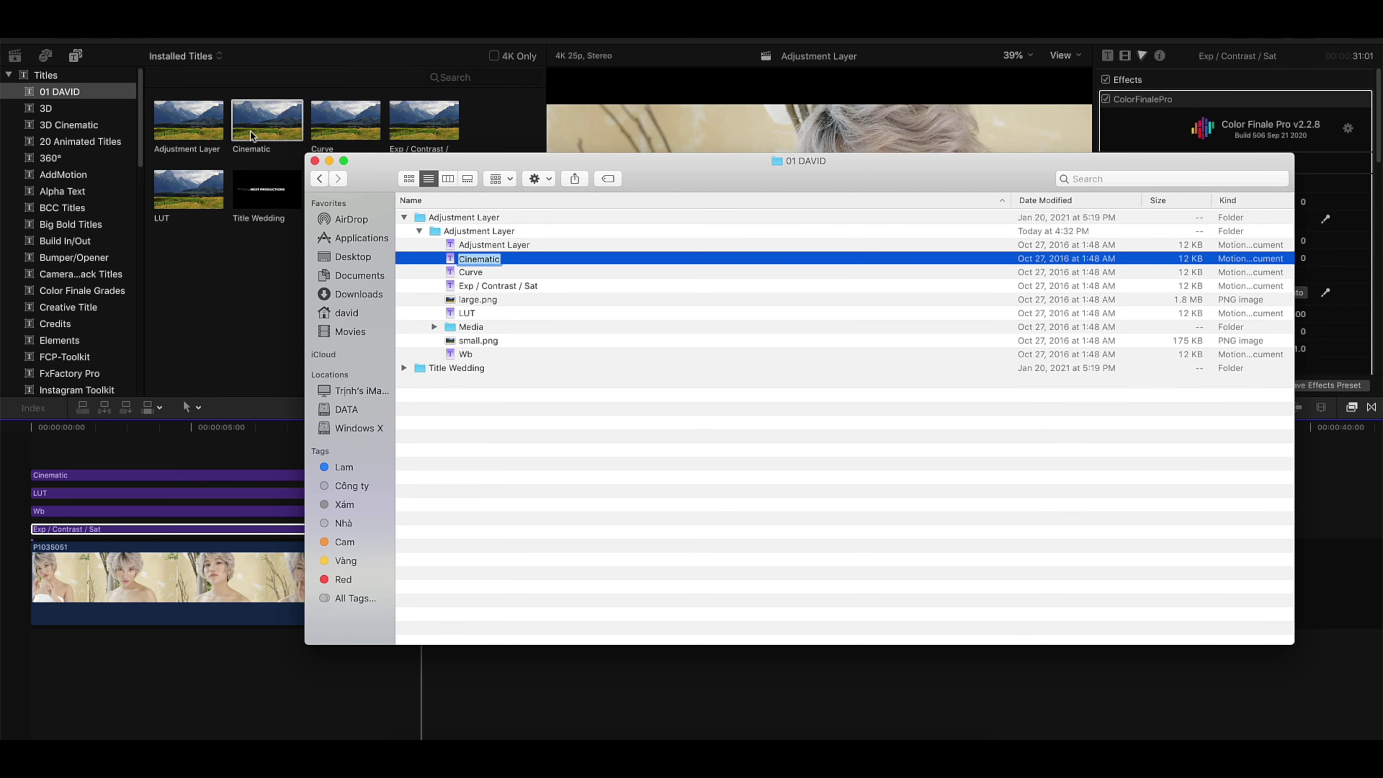
left_click(496, 248)
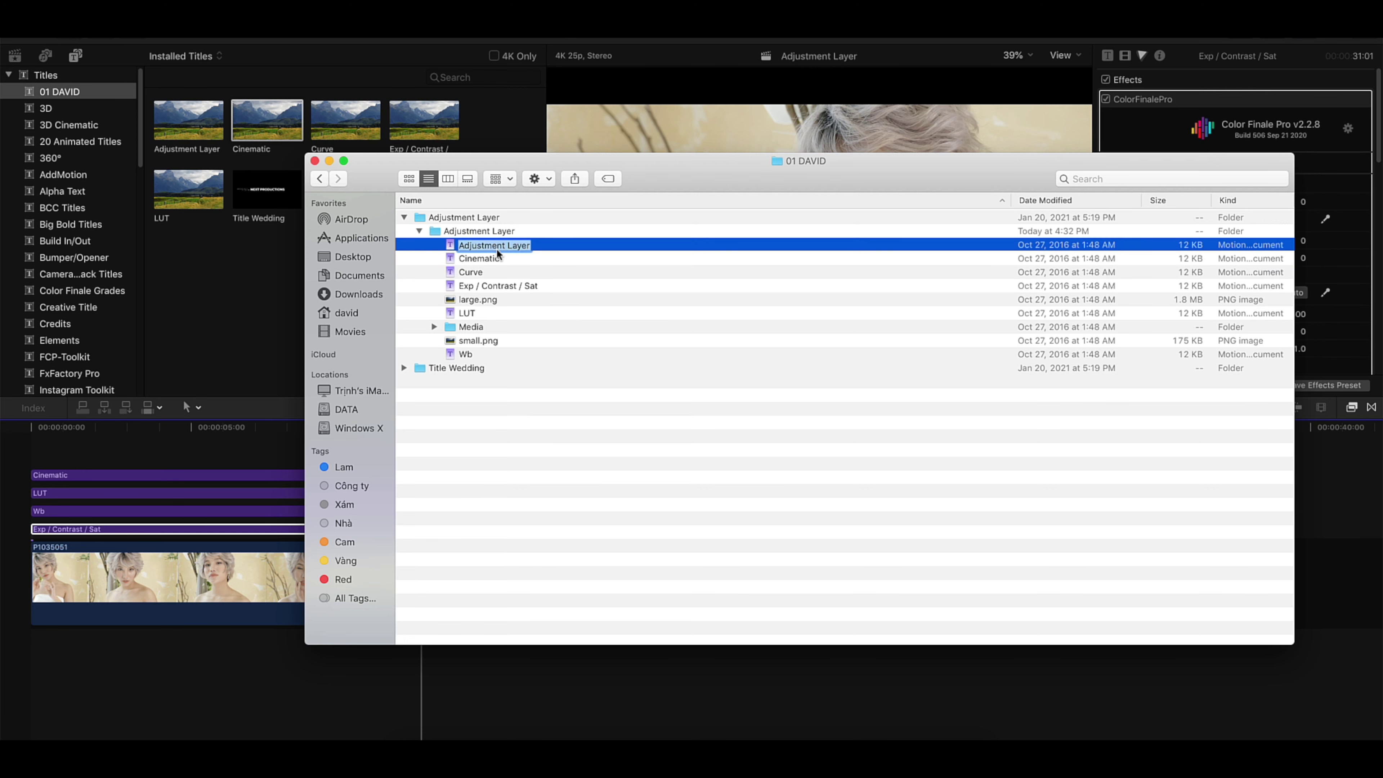
left_click(481, 316)
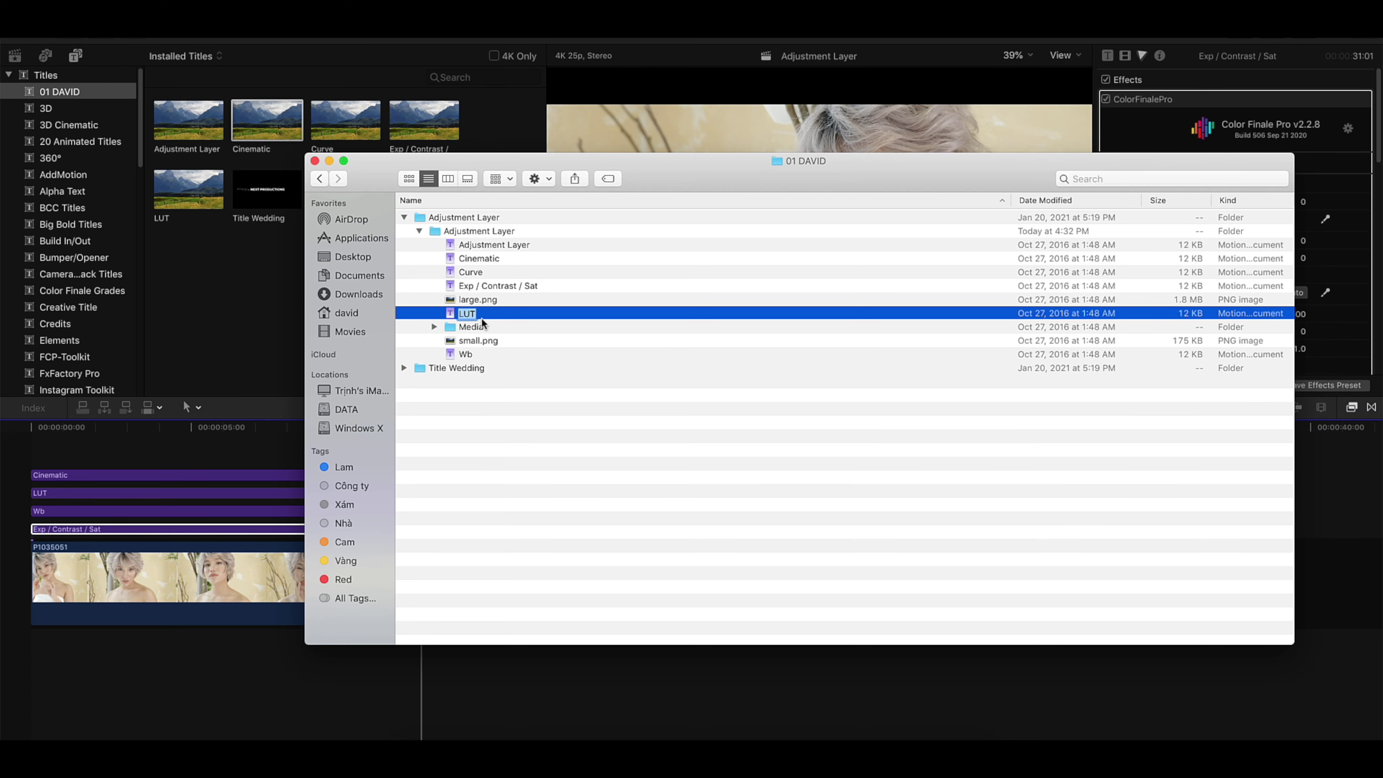
key("Return")
left_click(485, 284)
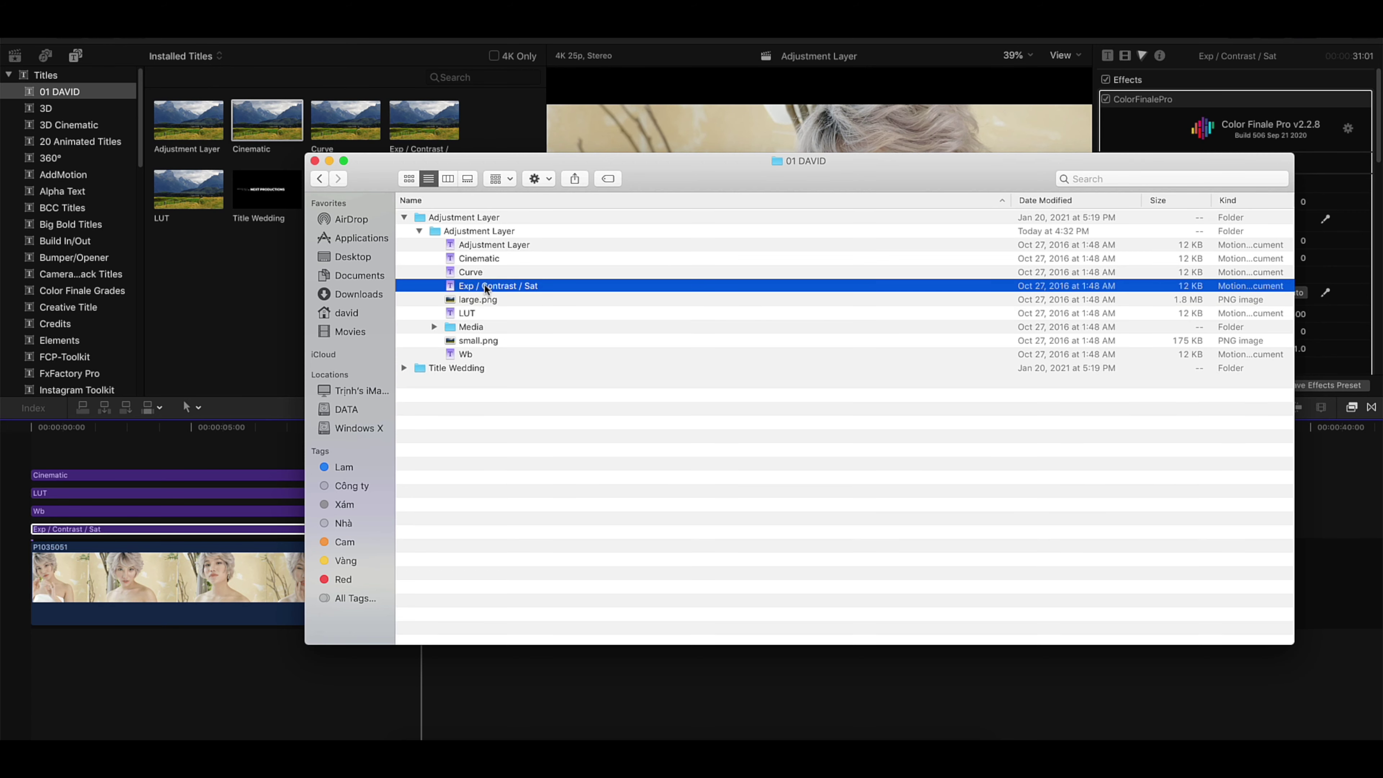
left_click(467, 258)
left_click(419, 231)
left_click(405, 217)
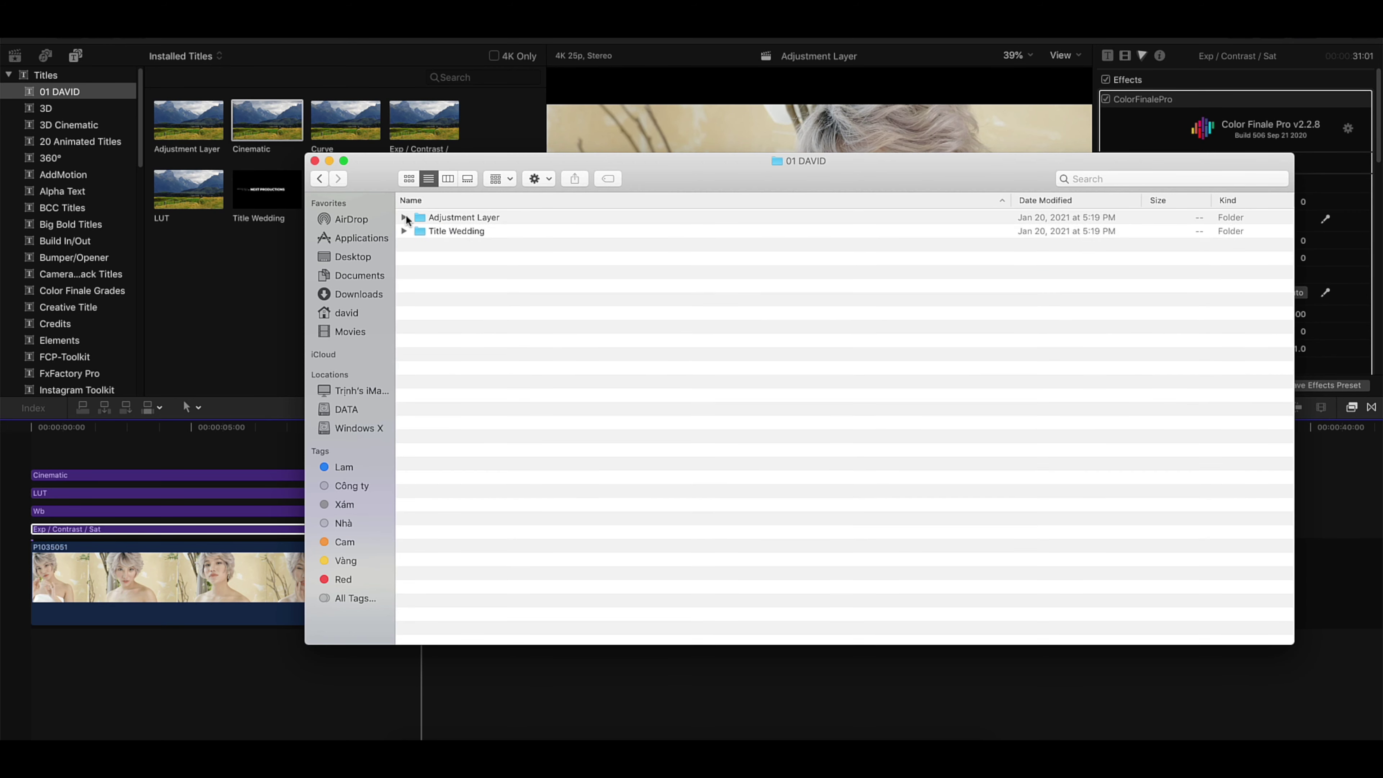